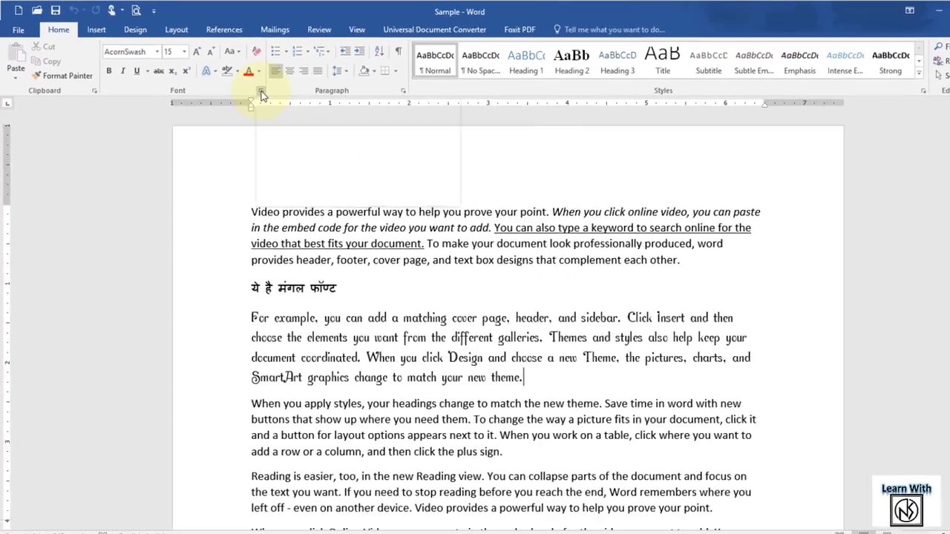
# Review the basic and advanced character settings in the Font dialog and close it without changing anything
pyautogui.click(536, 187)
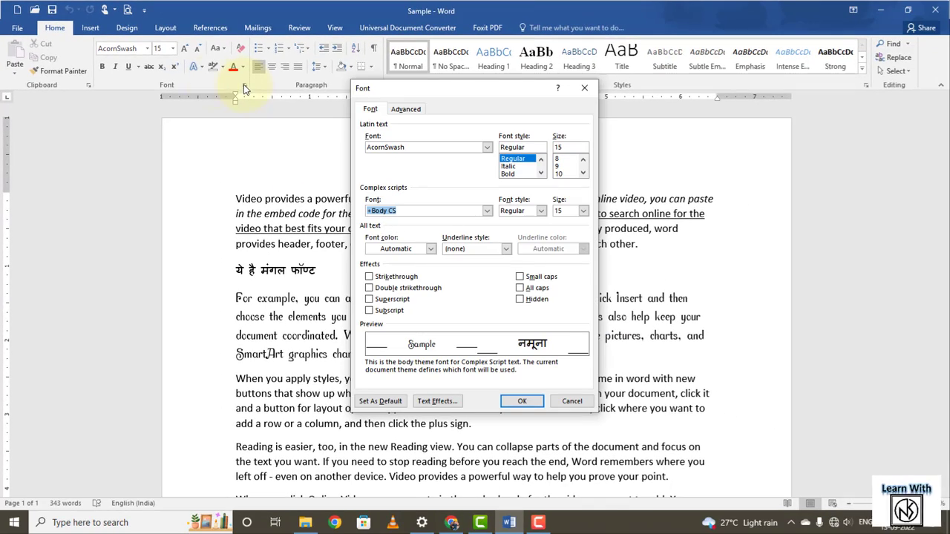
pyautogui.moveTo(477, 95); pyautogui.dragTo(451, 100)
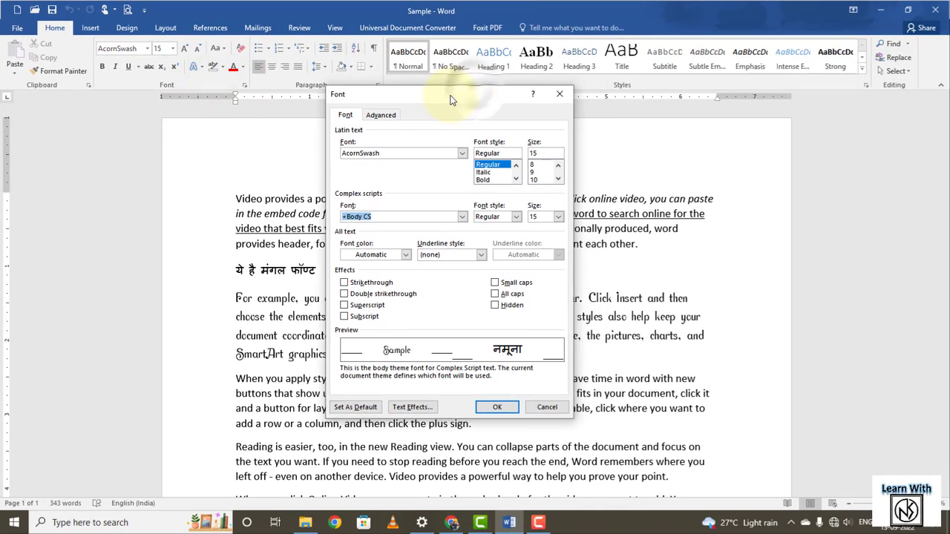
pyautogui.click(384, 117)
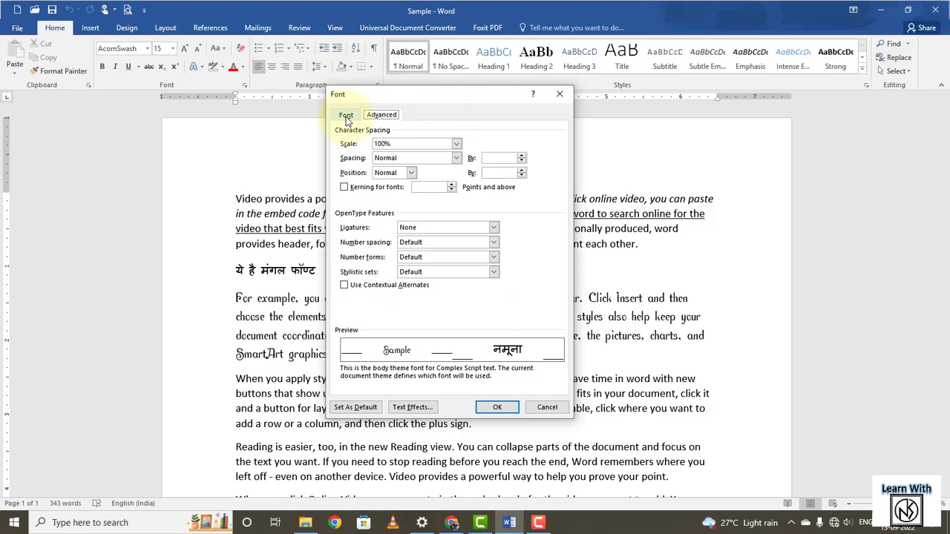
pyautogui.click(346, 118)
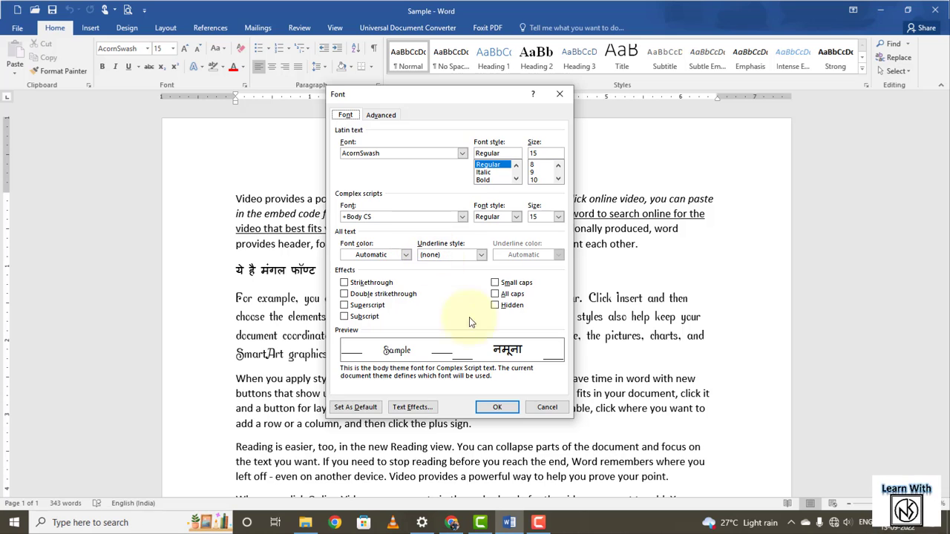
pyautogui.click(547, 407)
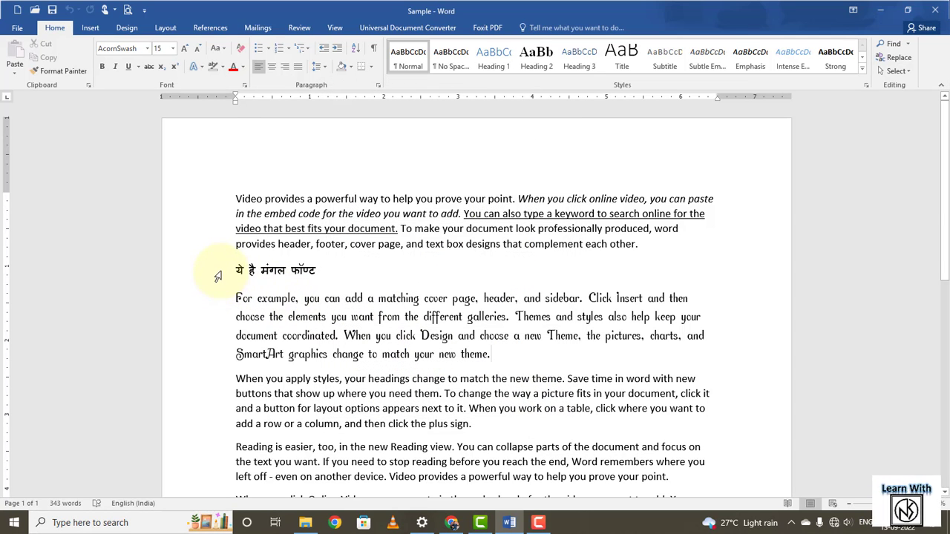
# Select the Hindi line and the "For example" paragraph below it and apply the Latin text font 10 Minutes
pyautogui.moveTo(217, 276); pyautogui.dragTo(512, 362)
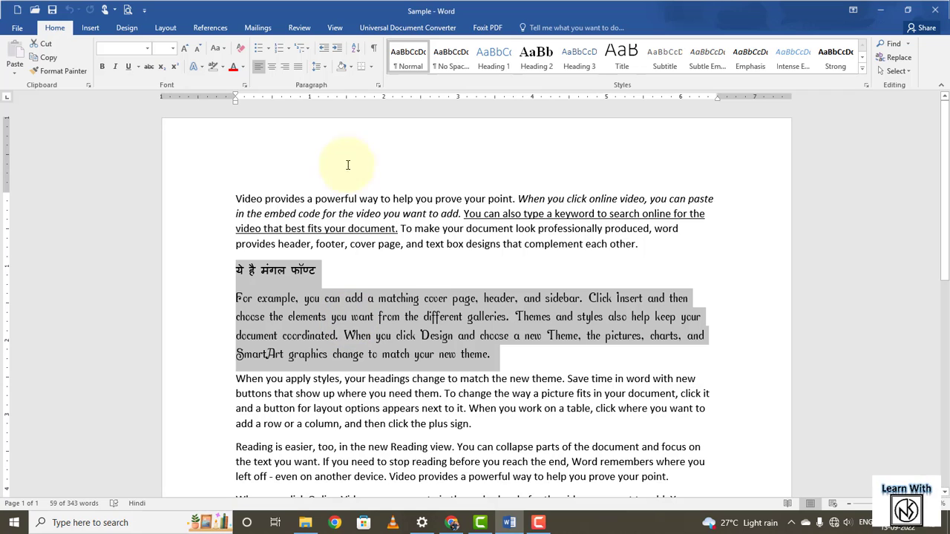
pyautogui.click(245, 86)
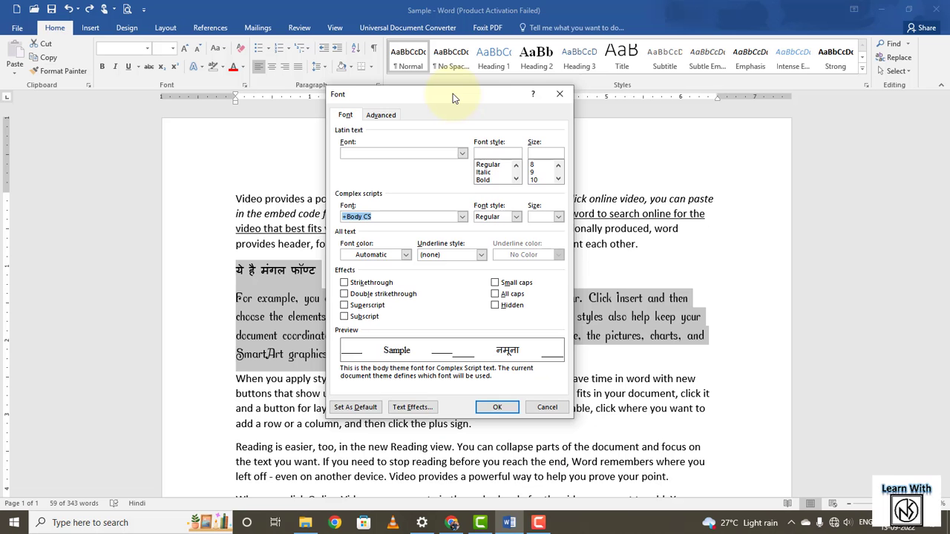
pyautogui.moveTo(473, 24); pyautogui.dragTo(897, 74)
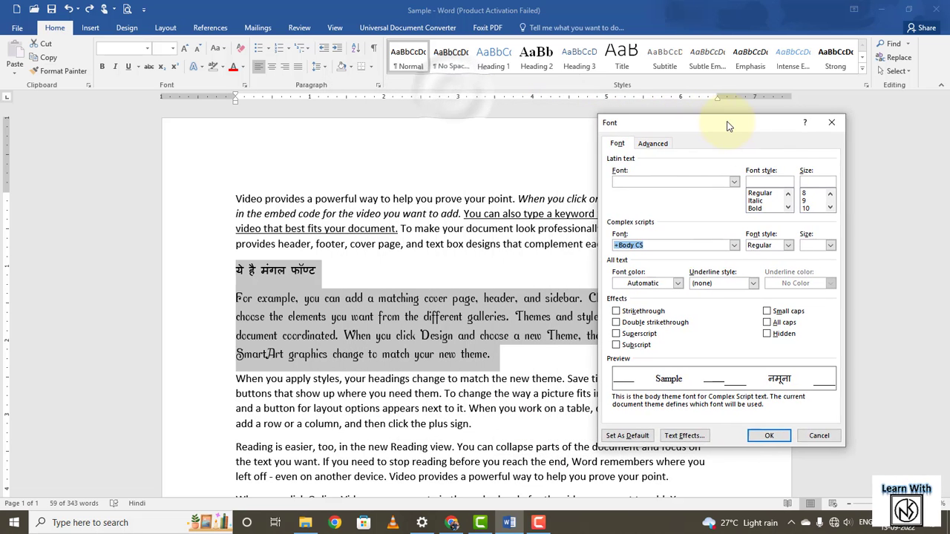
pyautogui.moveTo(728, 126); pyautogui.dragTo(767, 123)
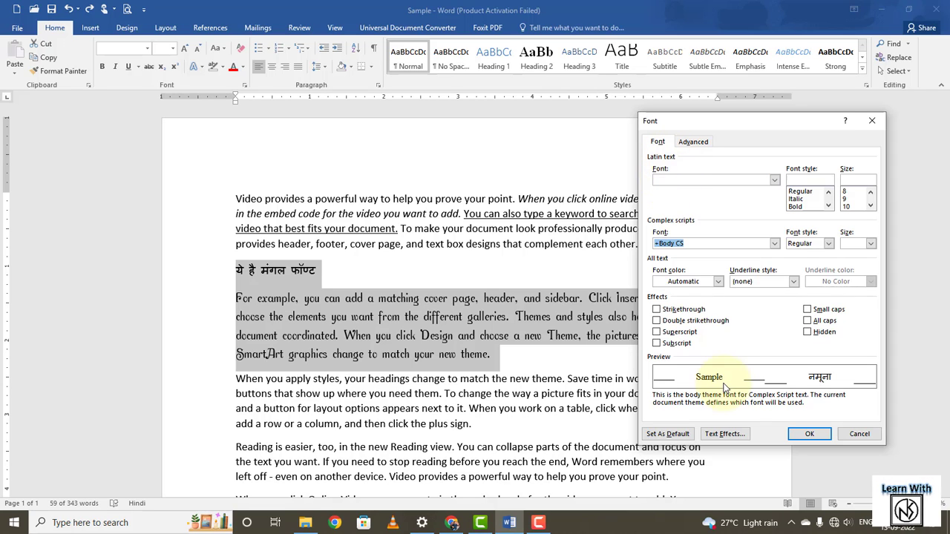
pyautogui.click(775, 181)
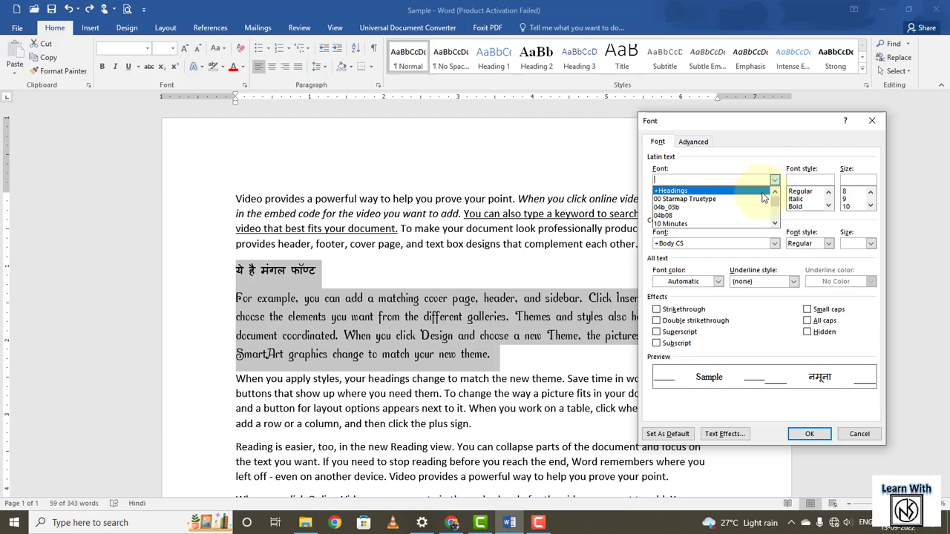
pyautogui.click(682, 224)
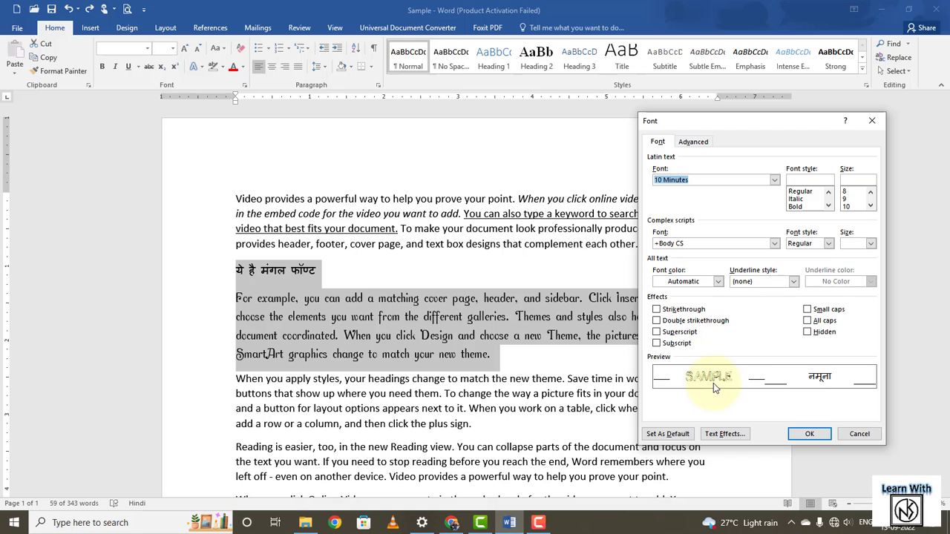
pyautogui.click(805, 435)
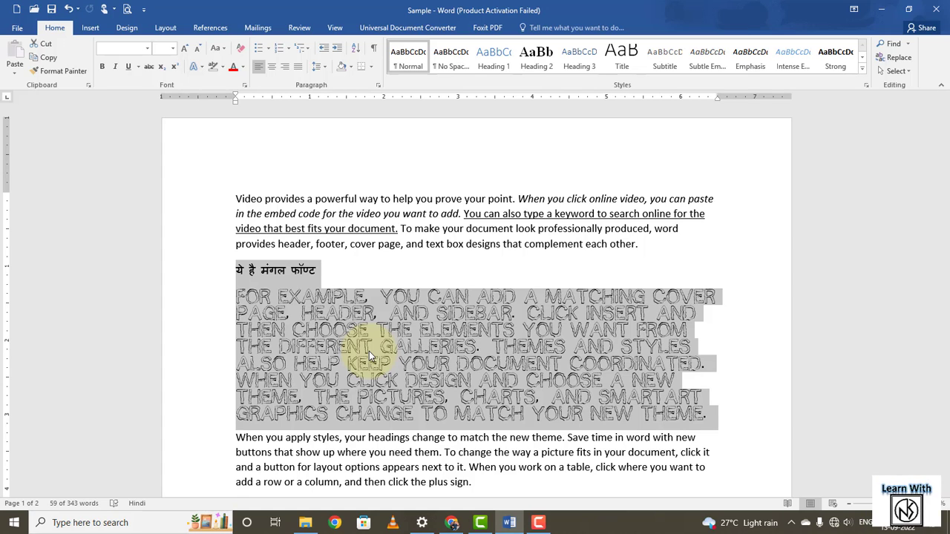
# Change the selection's Latin text formatting to Adler, Italic, size 9
pyautogui.hotkey('ctrl', 'd')
pyautogui.click(774, 180)
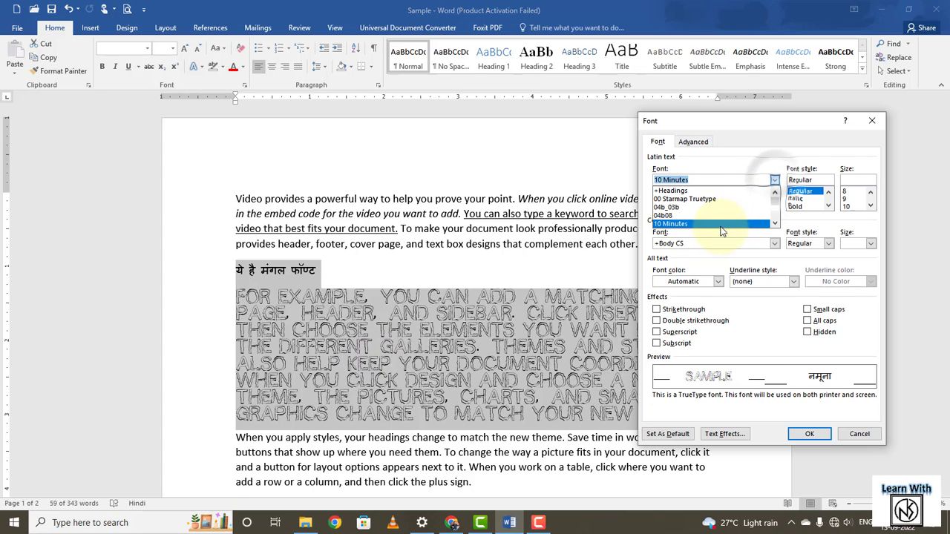
pyautogui.scroll(-5, 723, 229)
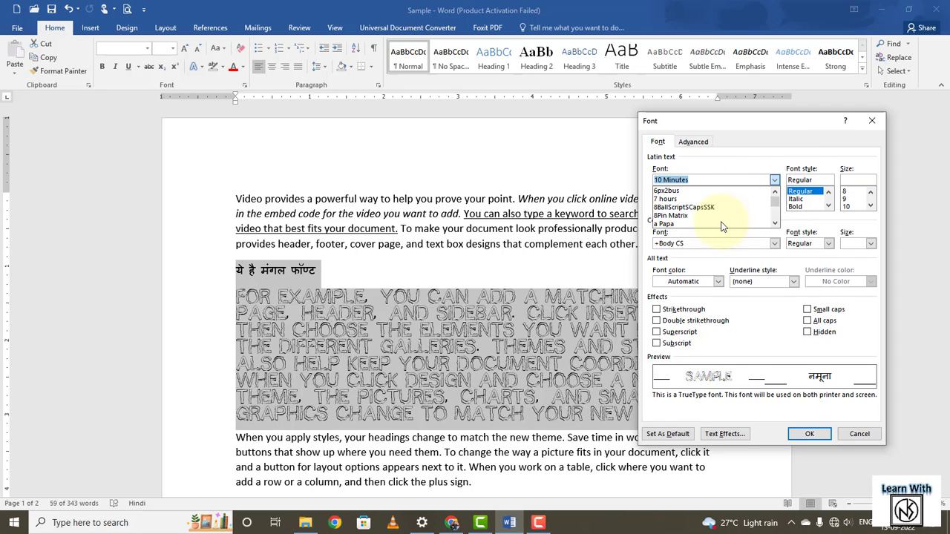
pyautogui.click(724, 225)
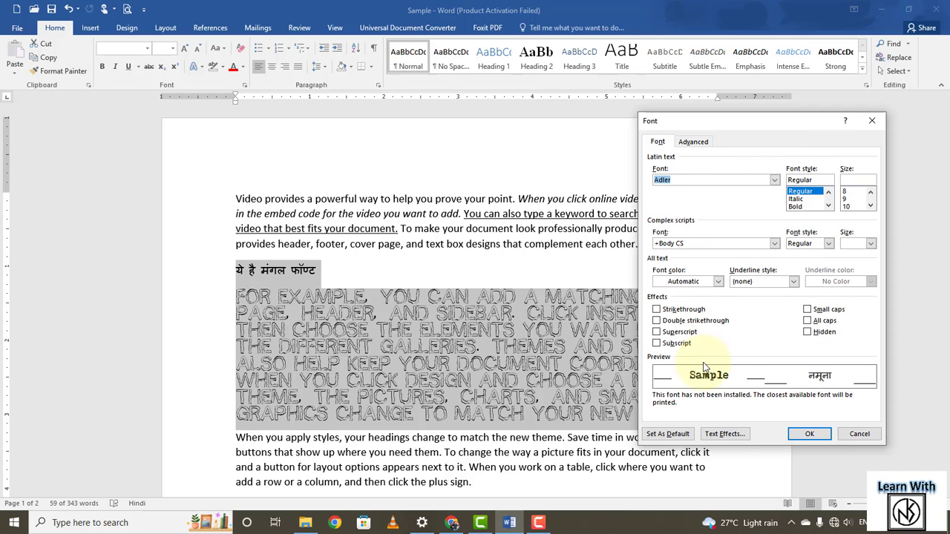
pyautogui.click(797, 199)
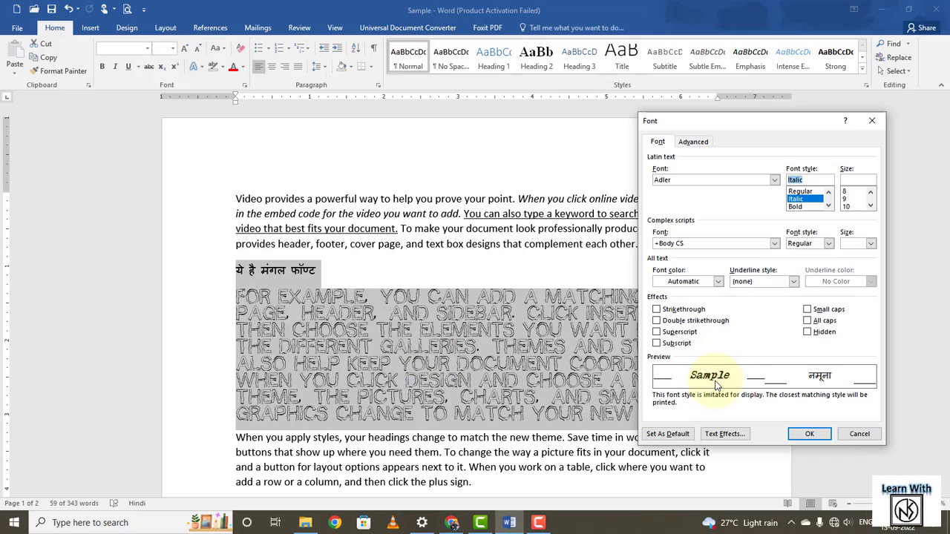
pyautogui.click(846, 199)
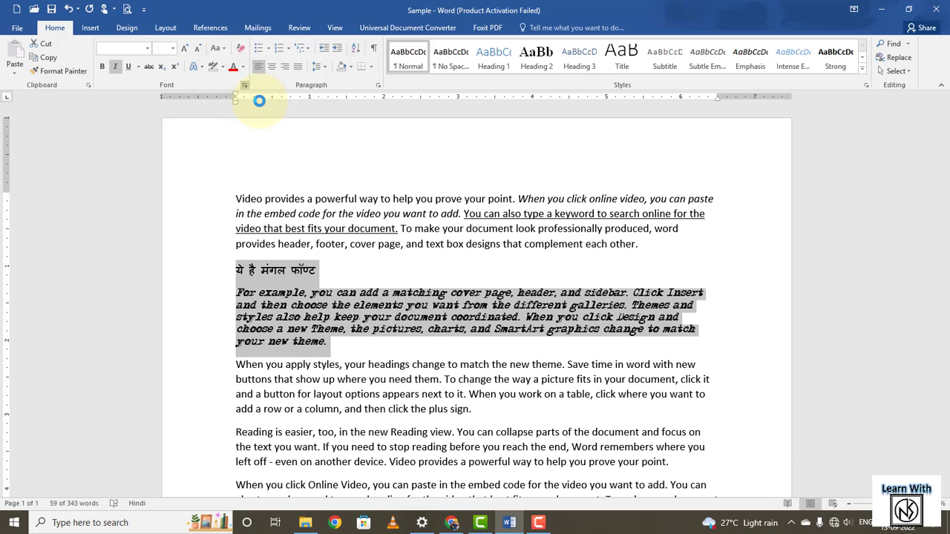
# Try Aparajita and Arial Unicode MS as the selection's complex scripts font, and settle on GIST-DVOTKishor
pyautogui.click(244, 85)
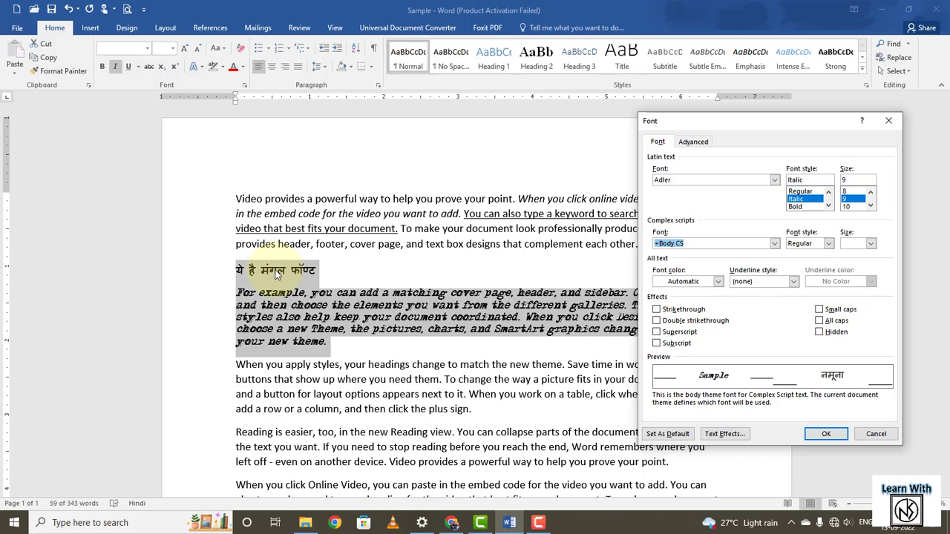
pyautogui.click(774, 243)
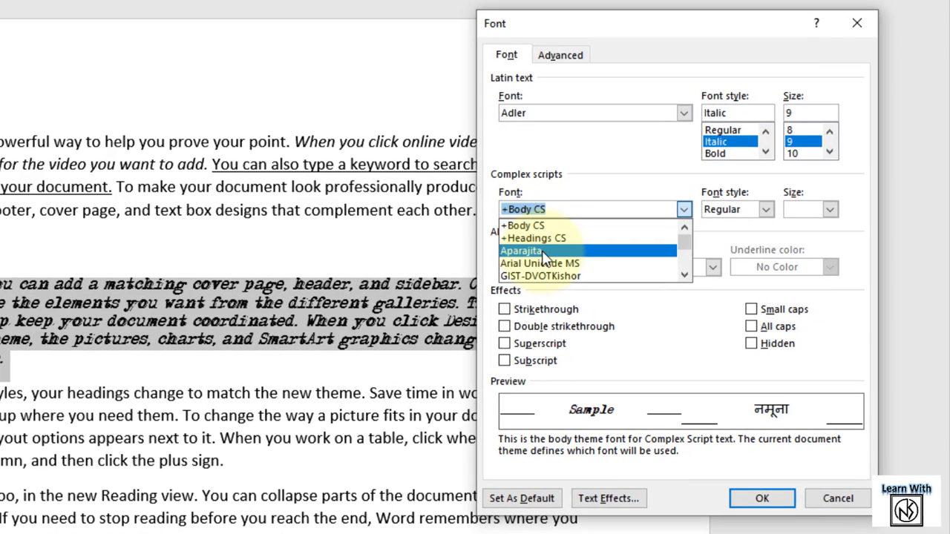
pyautogui.click(545, 253)
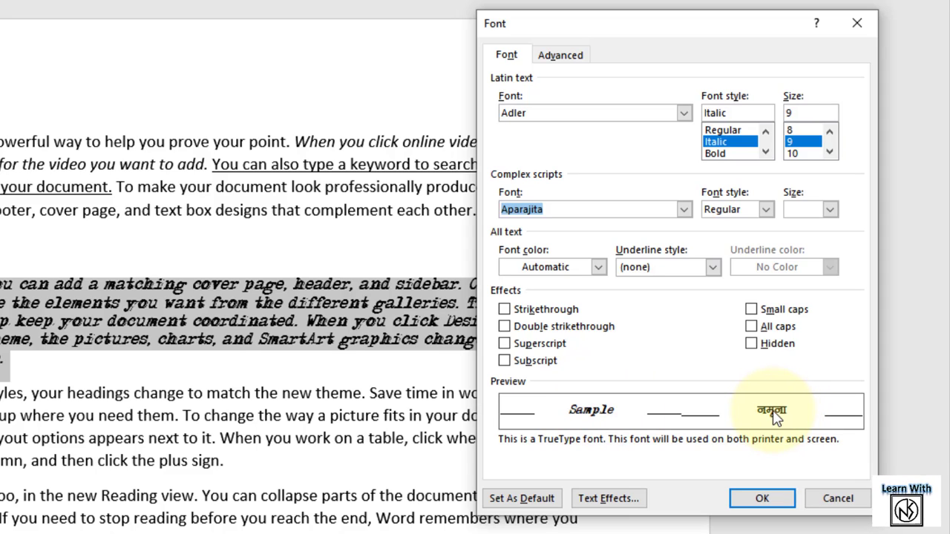
pyautogui.click(683, 209)
pyautogui.click(623, 266)
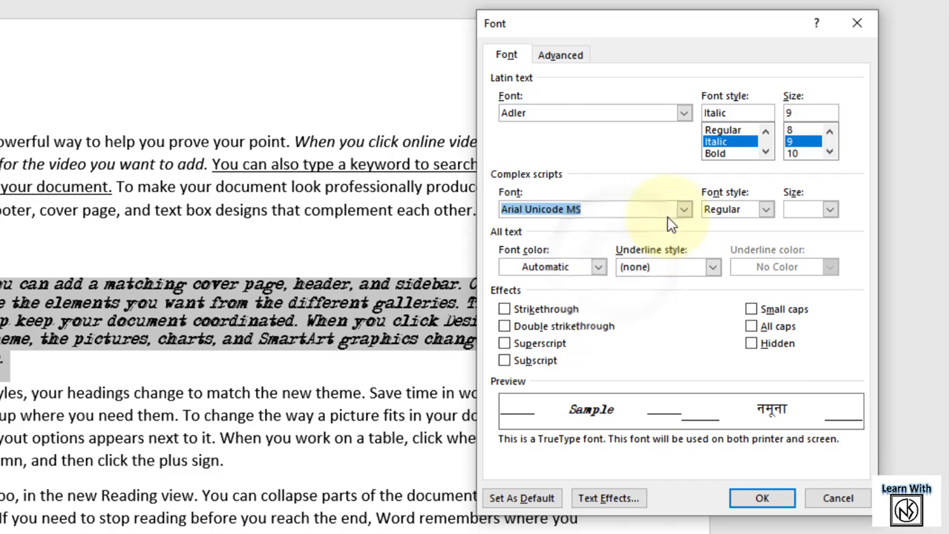
pyautogui.scroll(-1, 677, 210)
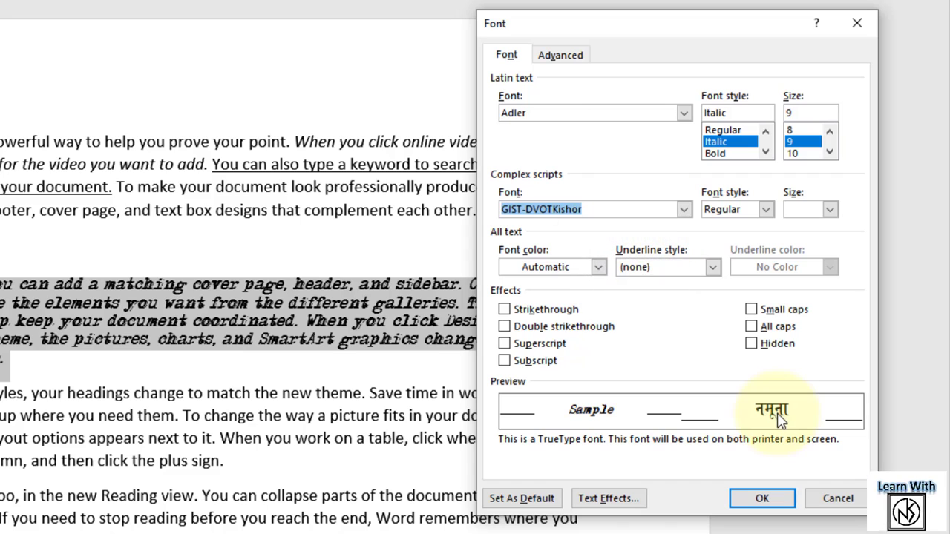
# Set the complex scripts style to Bold and size to 22, and apply the formatting to the selection
pyautogui.click(766, 210)
pyautogui.click(742, 248)
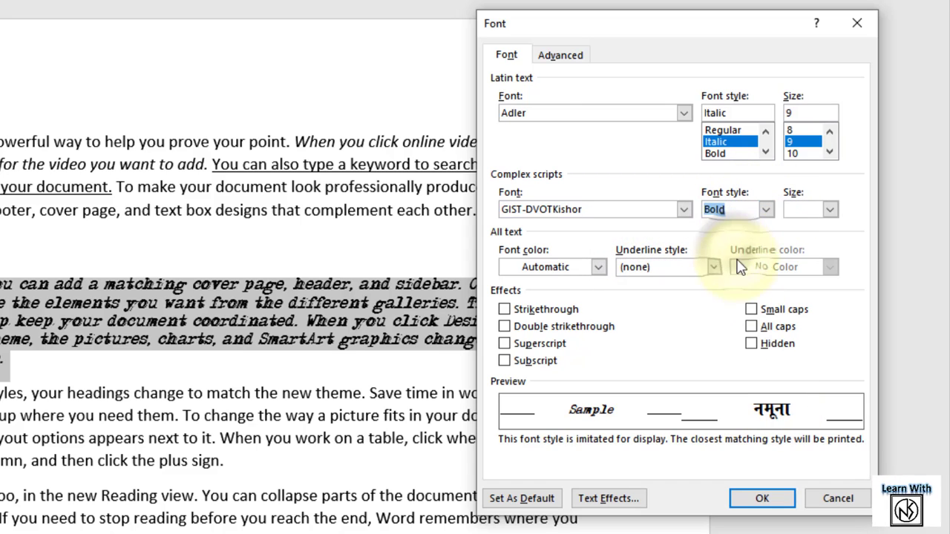
pyautogui.click(830, 209)
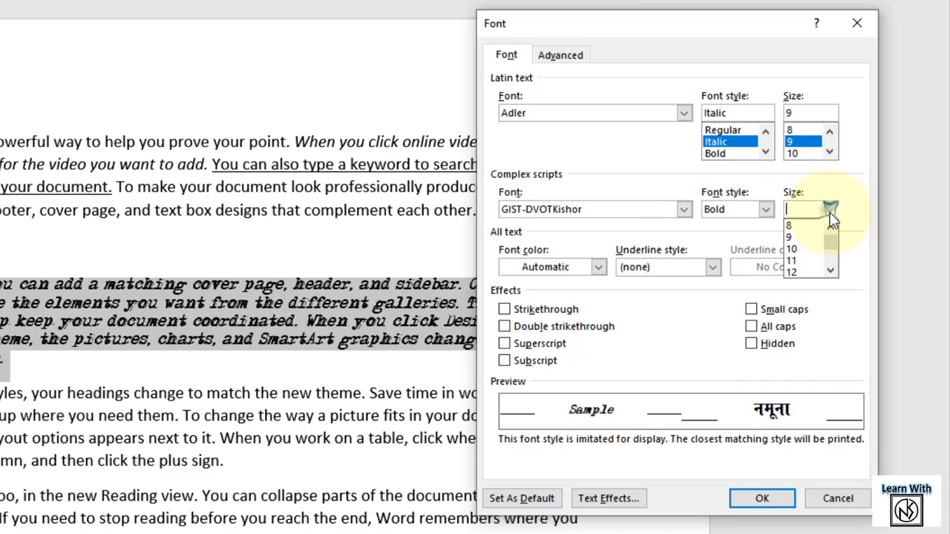
pyautogui.click(791, 269)
pyautogui.click(775, 497)
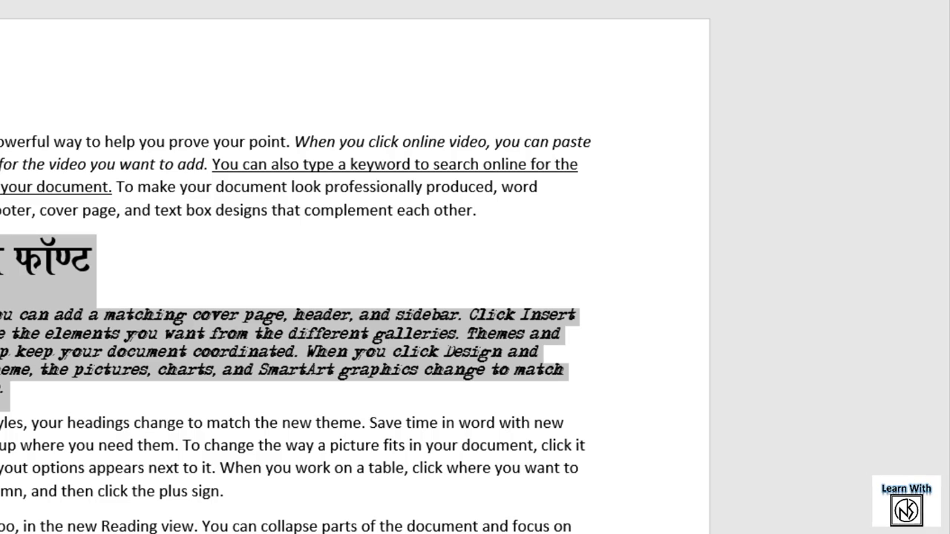
# Apply the standard red font color to the selected Hindi line and English paragraph
pyautogui.hotkey('ctrl', 'd')
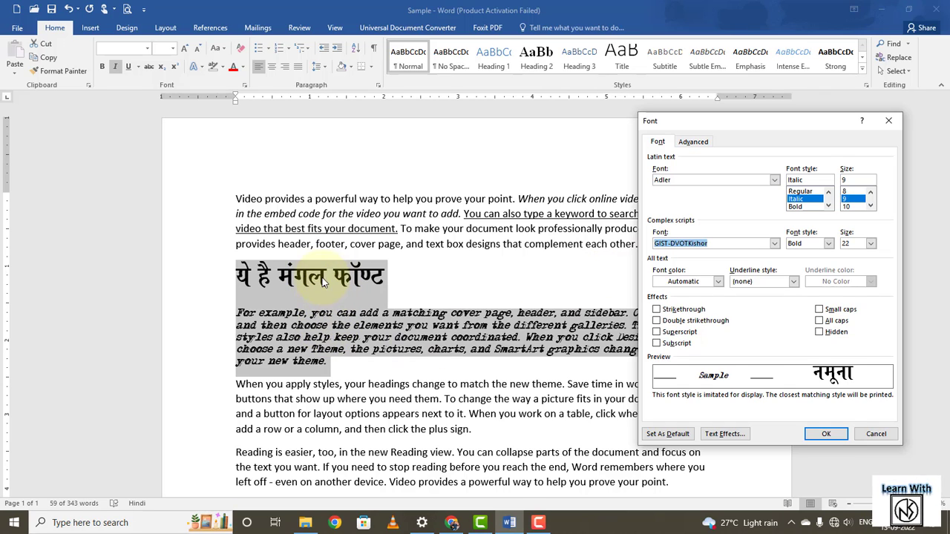
pyautogui.click(718, 282)
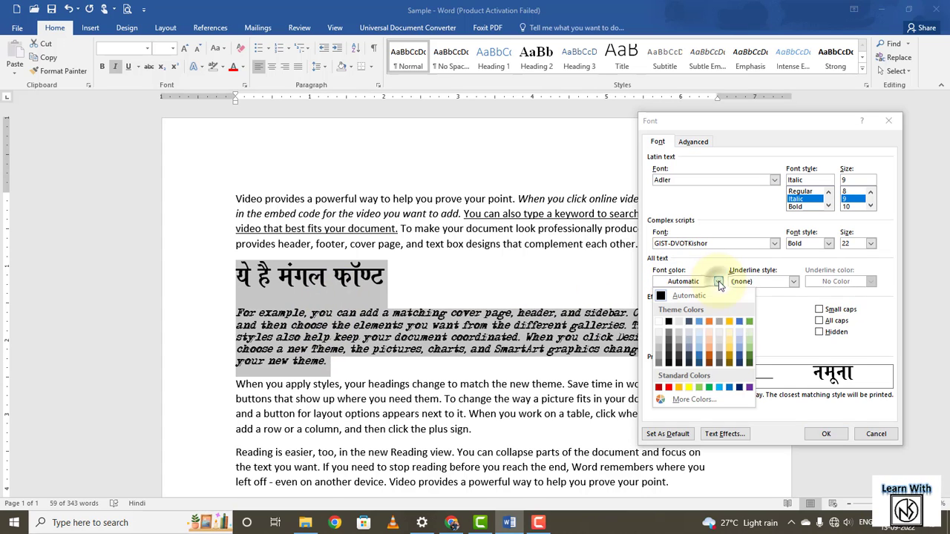
pyautogui.click(669, 388)
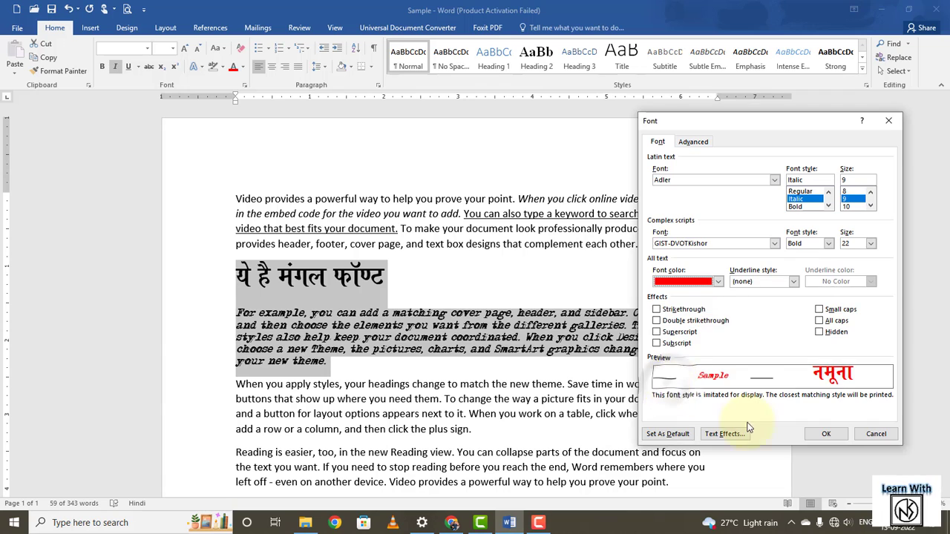
pyautogui.click(824, 433)
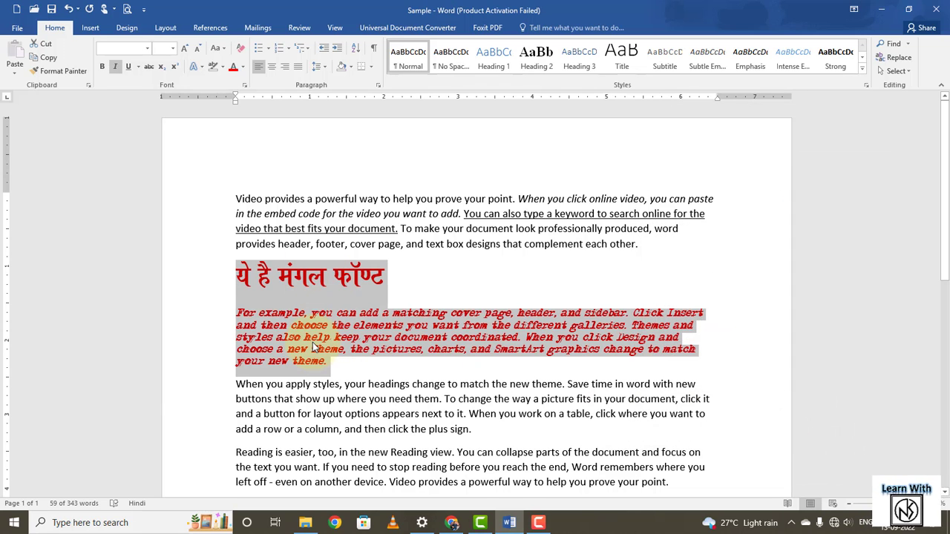
# Apply a thick solid underline style to the selected Hindi and English text
pyautogui.hotkey('ctrl', 'd')
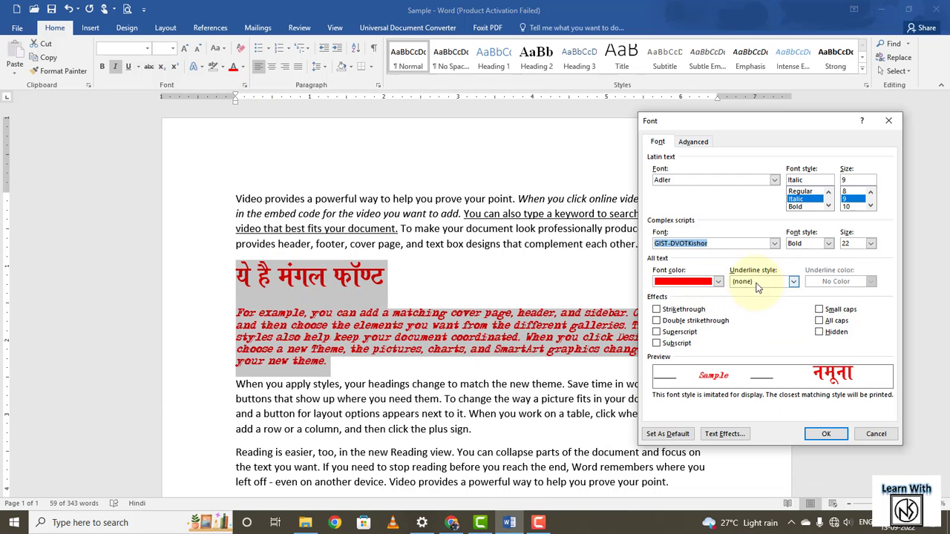
pyautogui.click(792, 281)
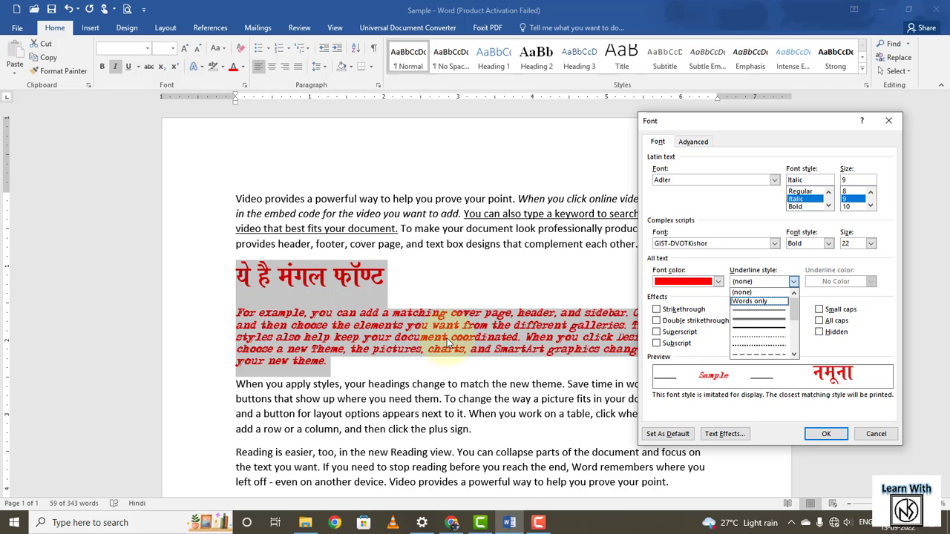
pyautogui.click(762, 331)
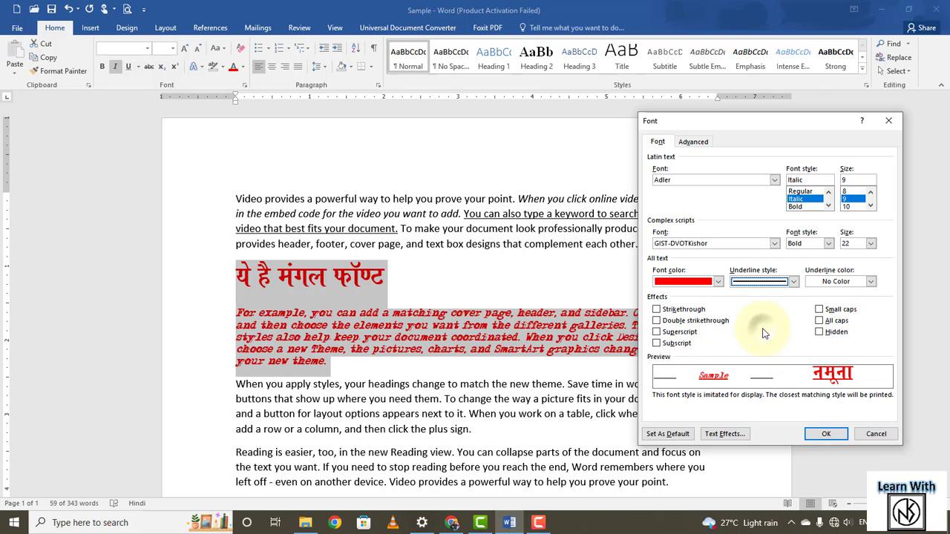
pyautogui.click(825, 433)
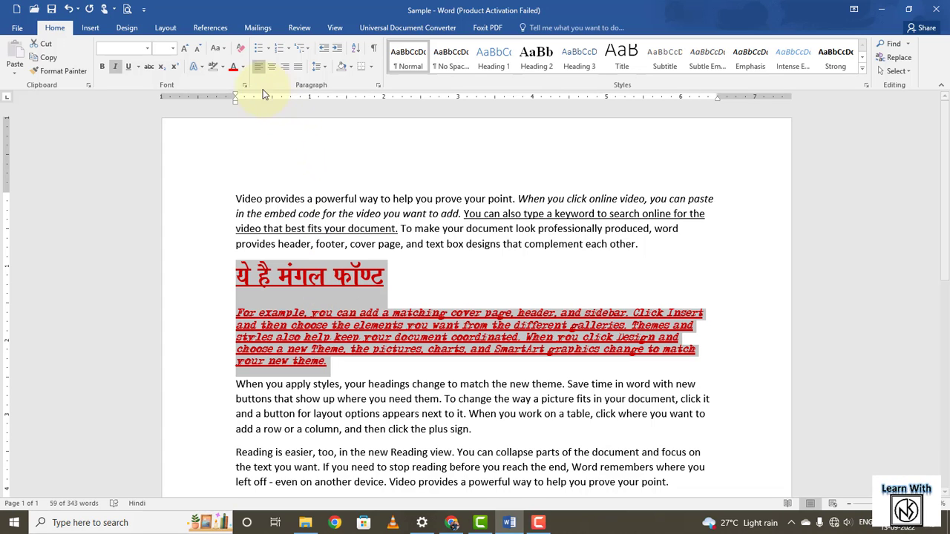
# Apply a darker blue theme color to the underline of the selected Hindi line and English paragraph
pyautogui.click(244, 85)
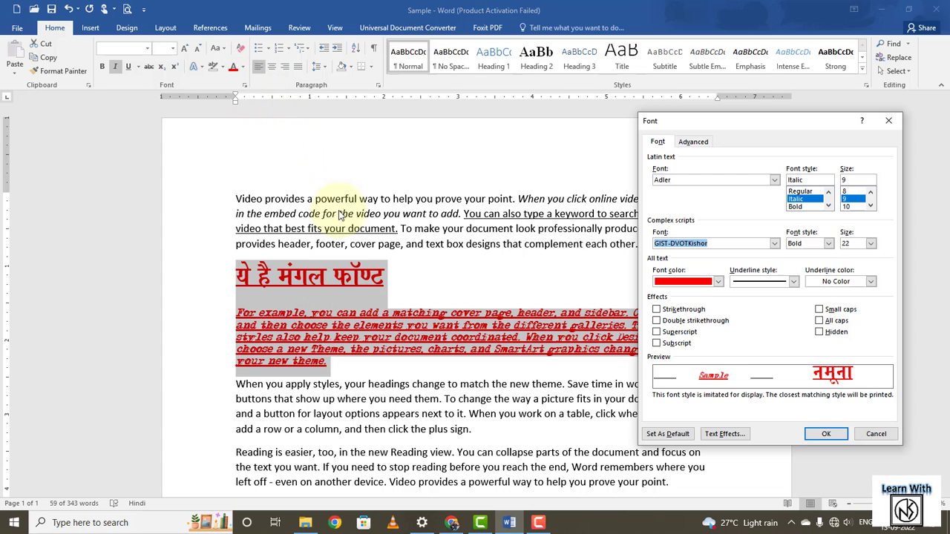
pyautogui.click(861, 282)
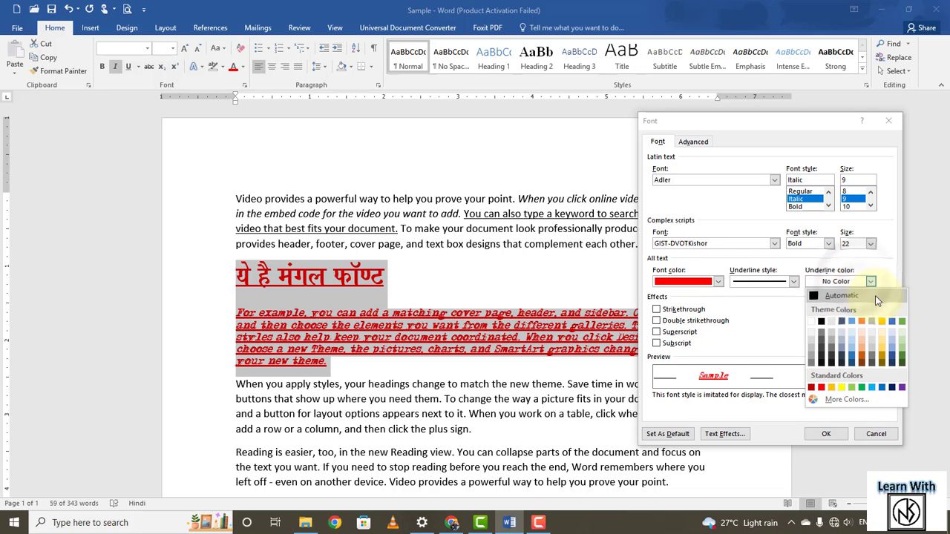
pyautogui.click(852, 353)
pyautogui.click(826, 433)
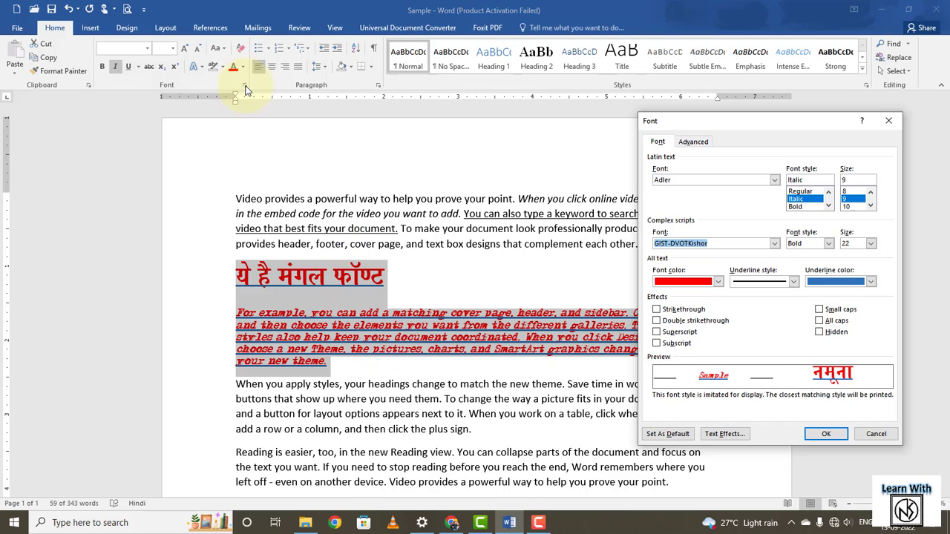
# Reset the underline color of the selected Hindi and English text to Automatic and set its underline style to (none)
pyautogui.click(244, 85)
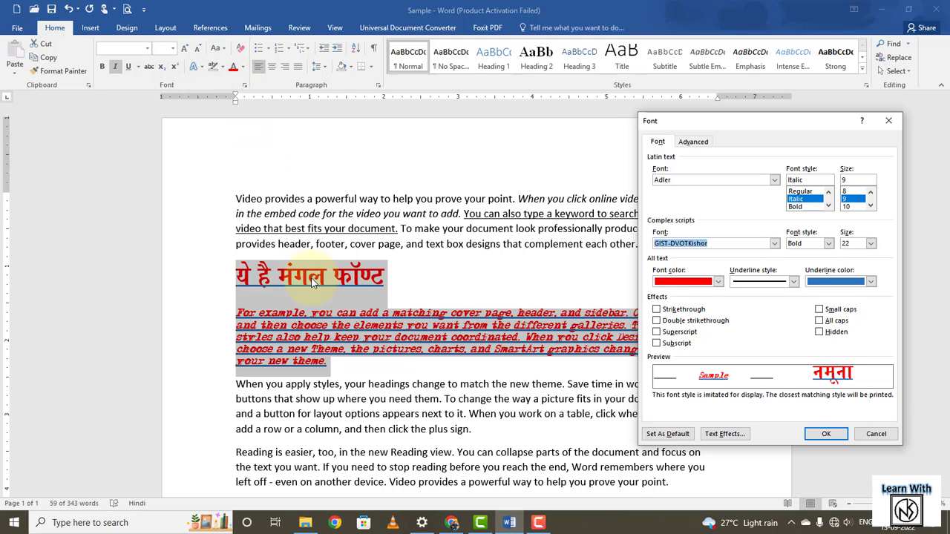
pyautogui.click(870, 282)
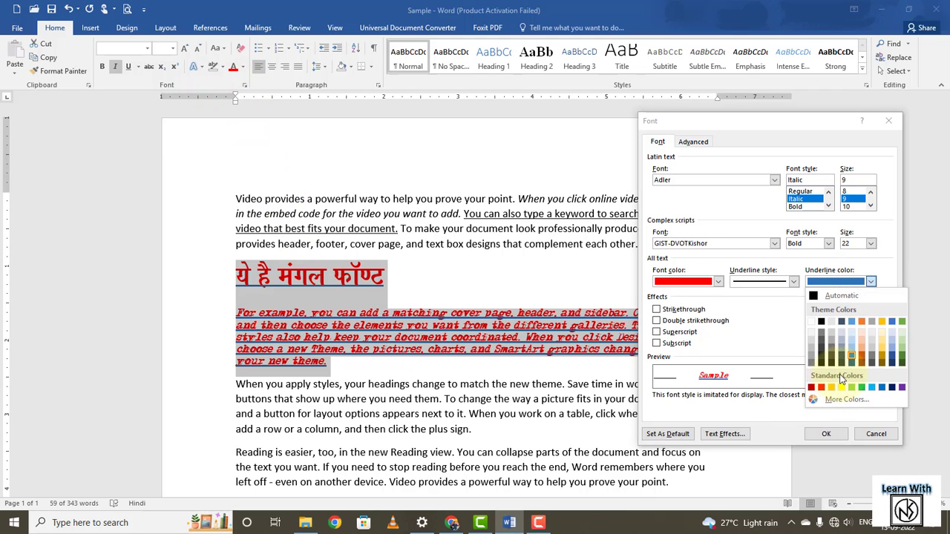
pyautogui.click(852, 295)
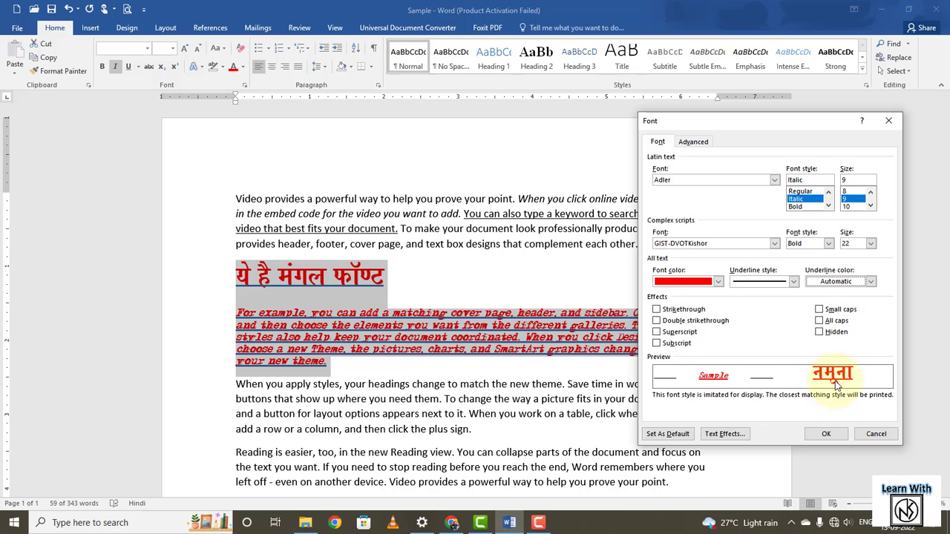
pyautogui.click(793, 281)
pyautogui.click(741, 293)
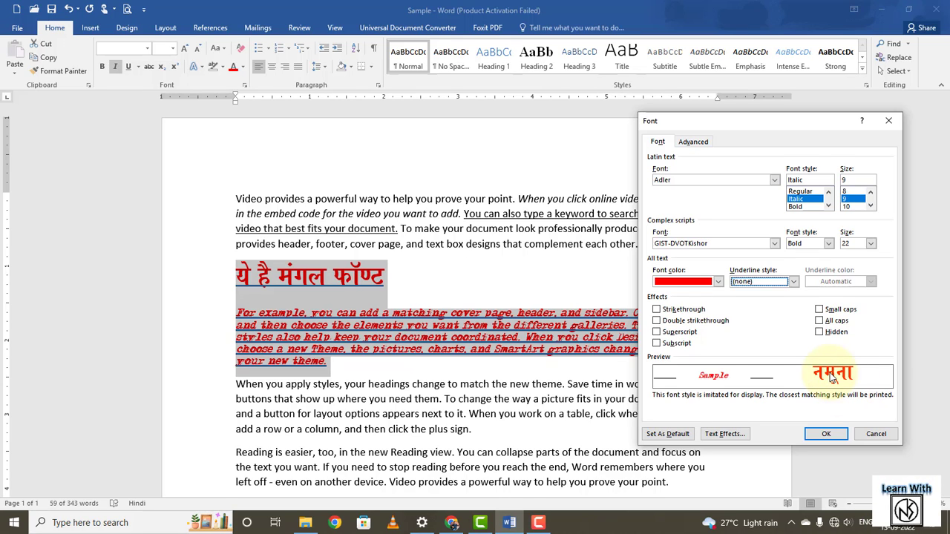
# Set the selection's font color to Automatic and apply the font changes
pyautogui.click(719, 283)
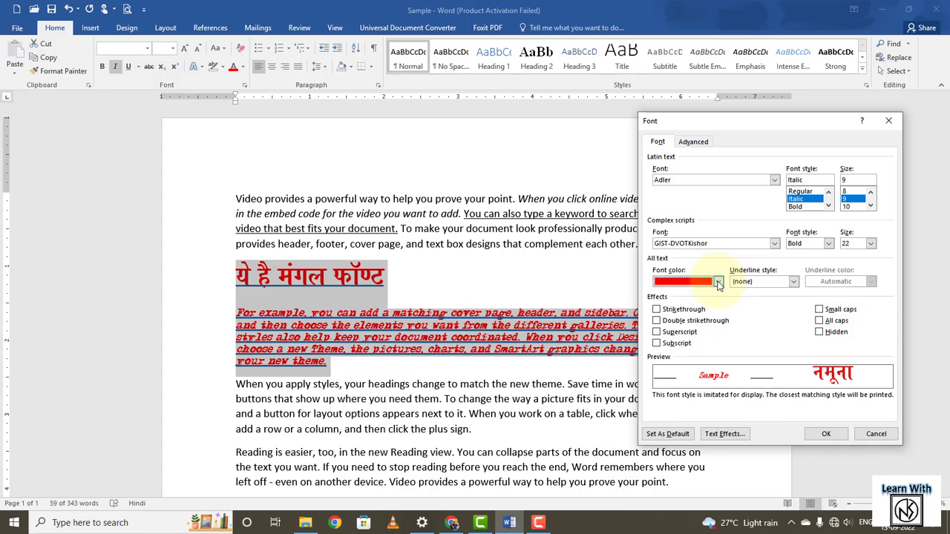
pyautogui.click(696, 297)
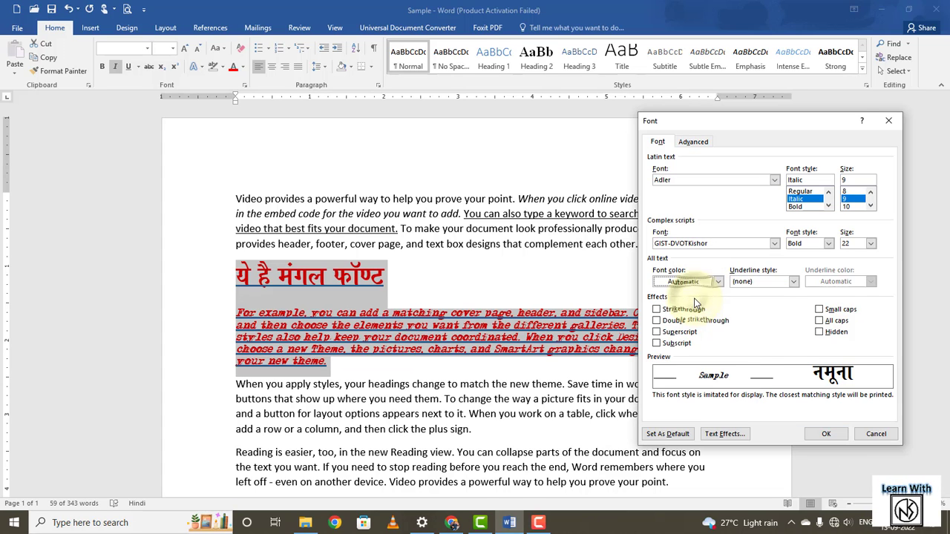
pyautogui.click(825, 433)
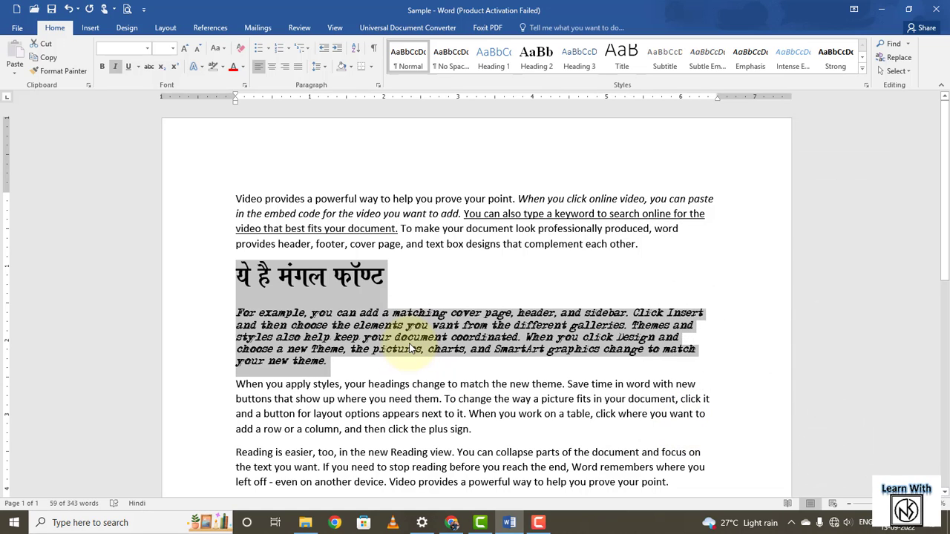
# Try the Strikethrough effect on the selected Hindi and English text, and apply Double strikethrough instead
pyautogui.hotkey('ctrl', 'd')
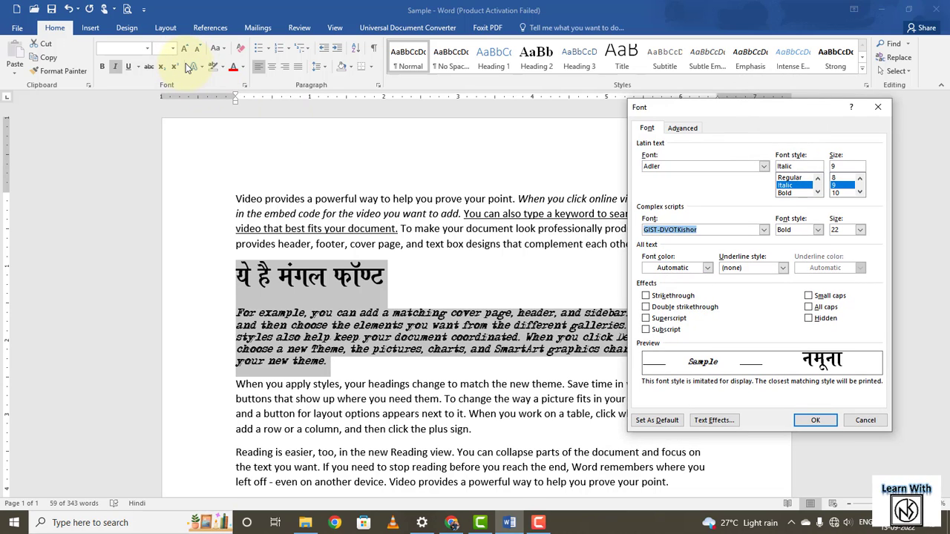
pyautogui.click(646, 296)
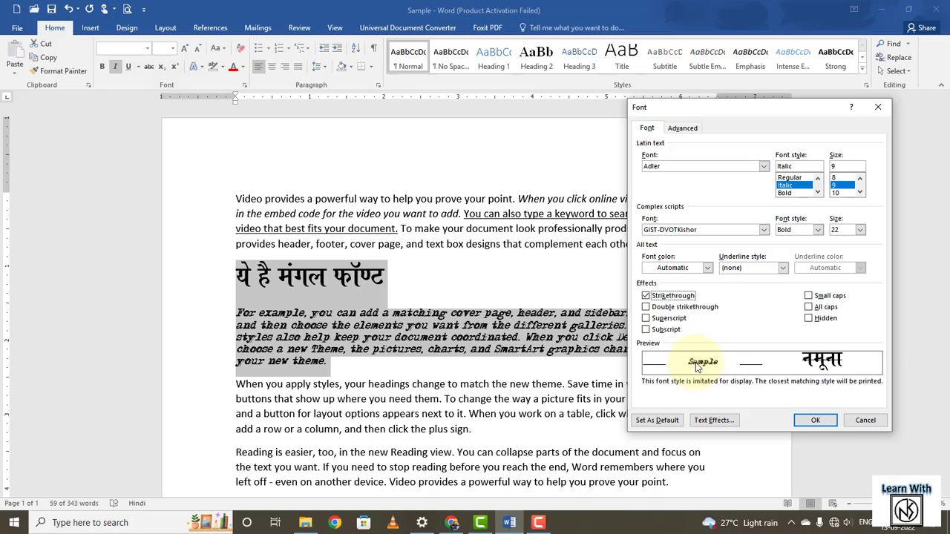
pyautogui.click(646, 307)
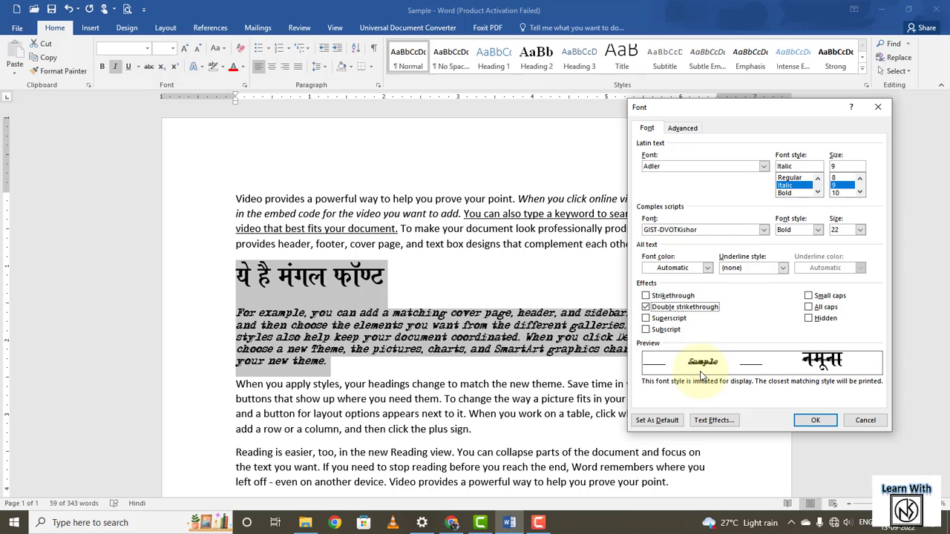
pyautogui.click(645, 307)
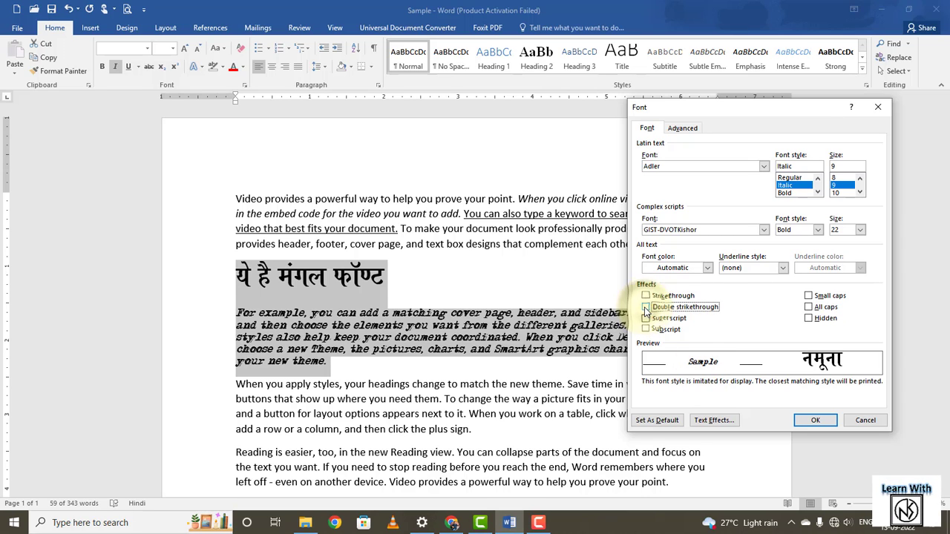
pyautogui.click(646, 307)
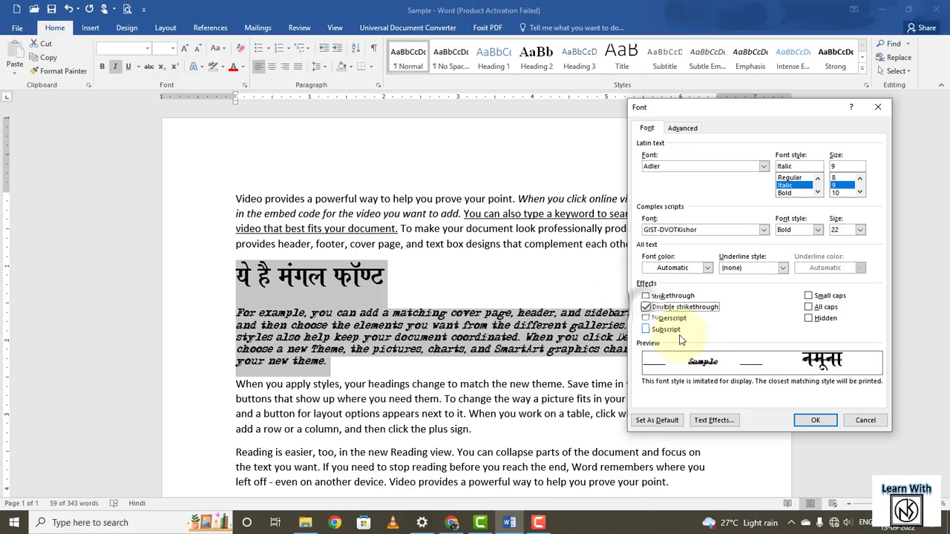
pyautogui.click(815, 421)
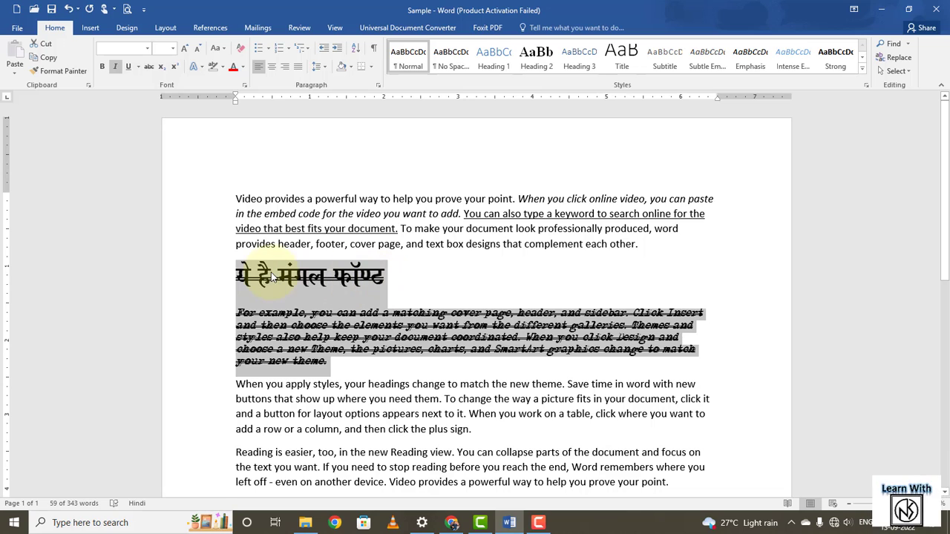
pyautogui.hotkey('ctrl', 'd')
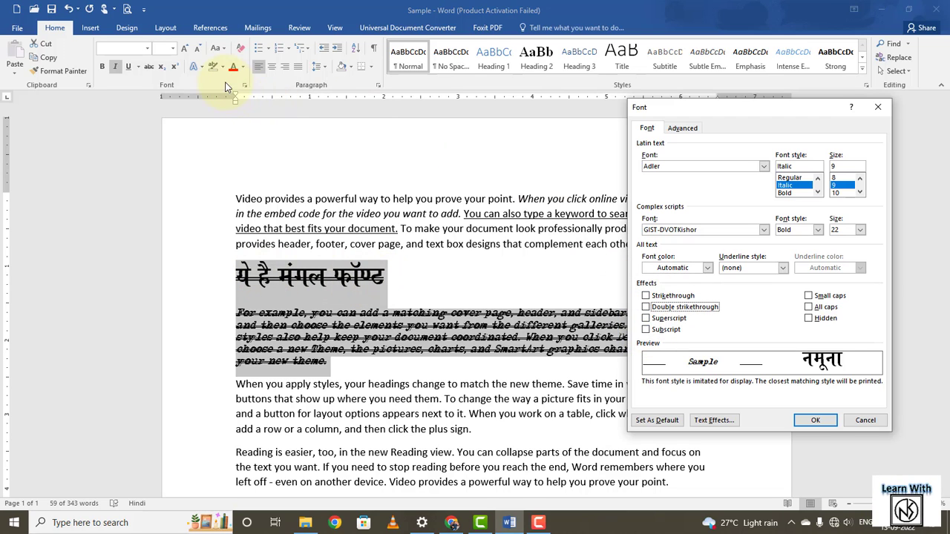
pyautogui.click(864, 421)
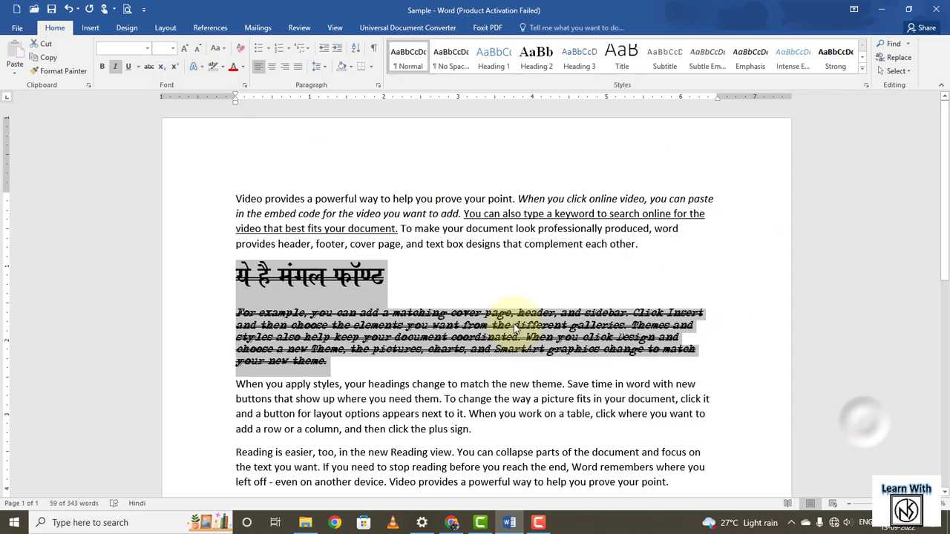
# Format the middle digit 6 of the ₹664 price as superscript
pyautogui.scroll(-10, 513, 324)
pyautogui.scroll(-1, 509, 305)
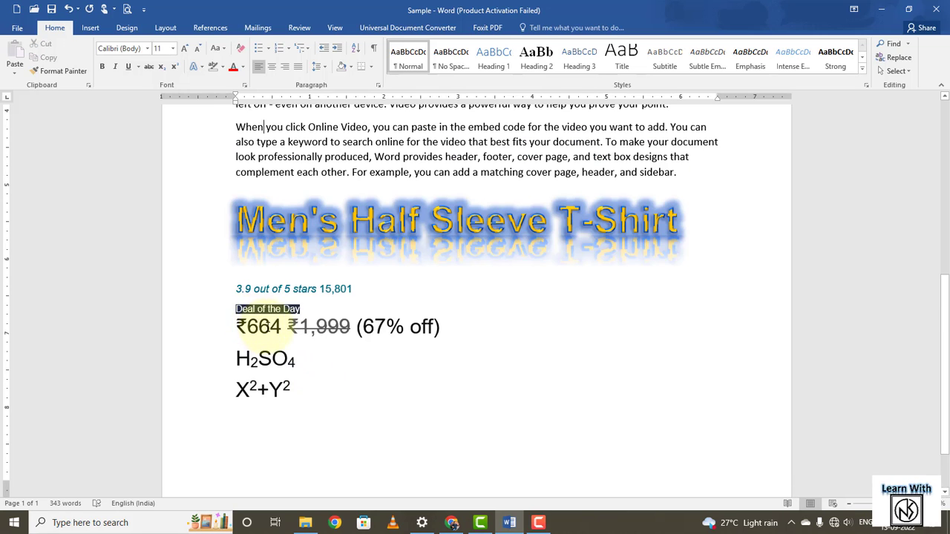
pyautogui.doubleClick(269, 329)
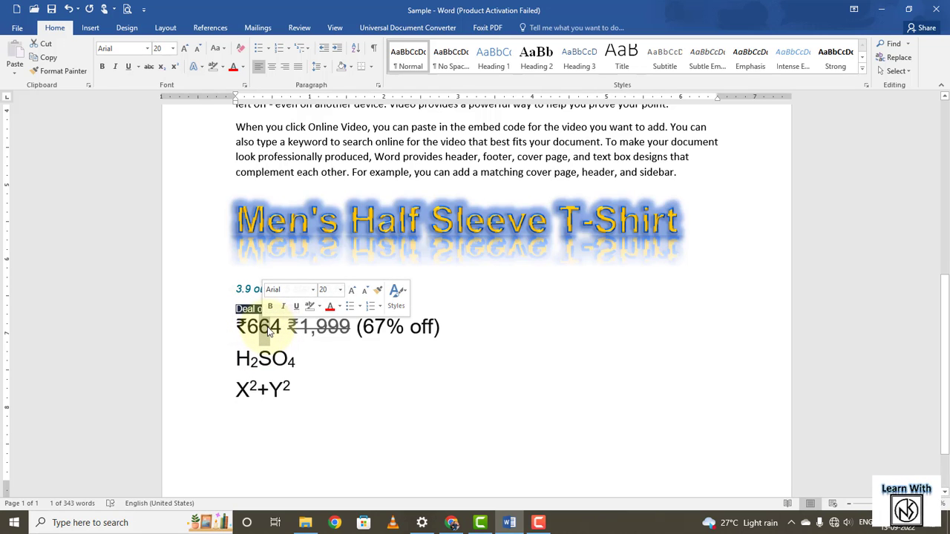
pyautogui.click(244, 84)
pyautogui.click(646, 318)
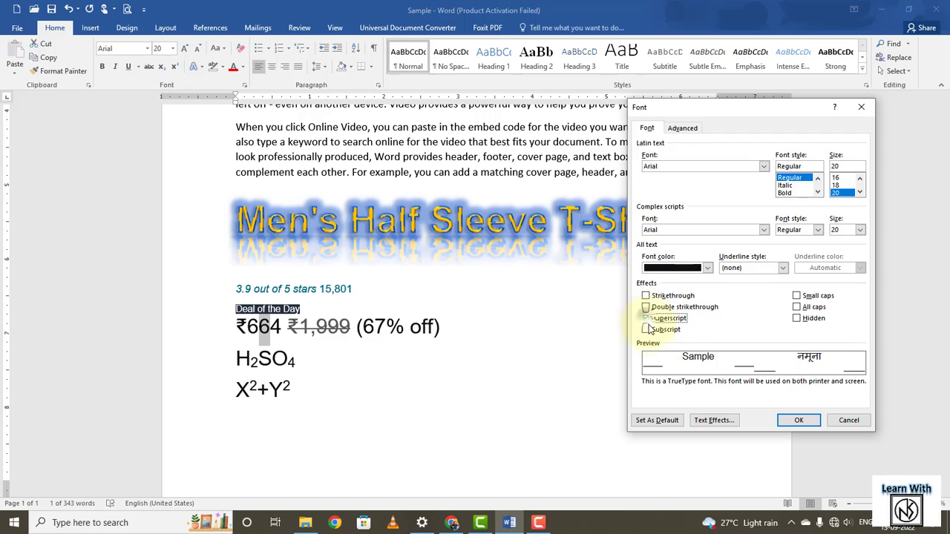
pyautogui.click(799, 420)
# Remove the superscript effect from the middle digit of the ₹664 price
pyautogui.click(269, 329)
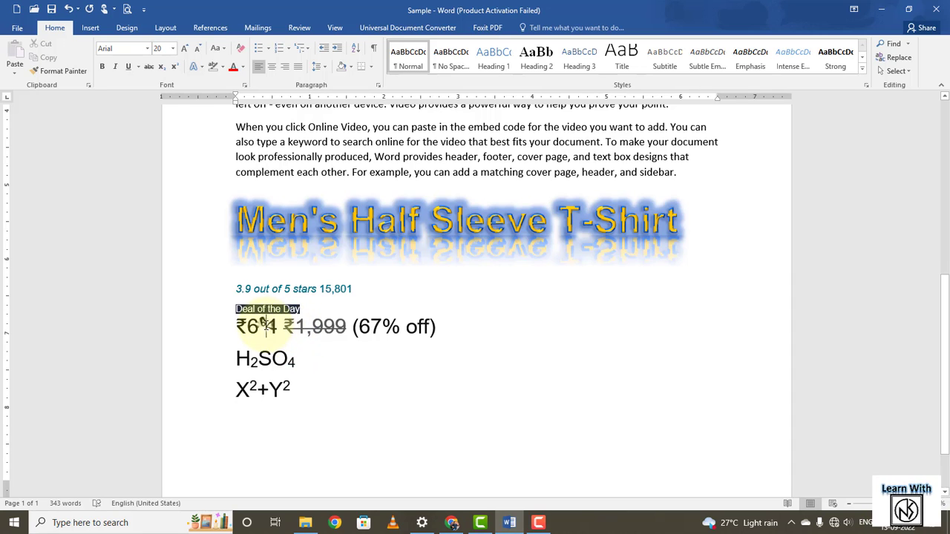
pyautogui.moveTo(266, 327); pyautogui.dragTo(258, 326)
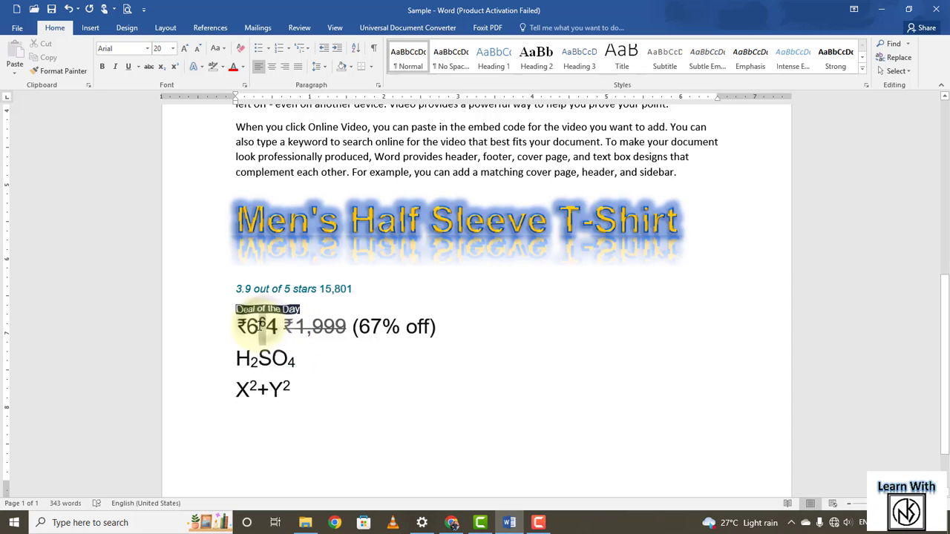
pyautogui.click(244, 84)
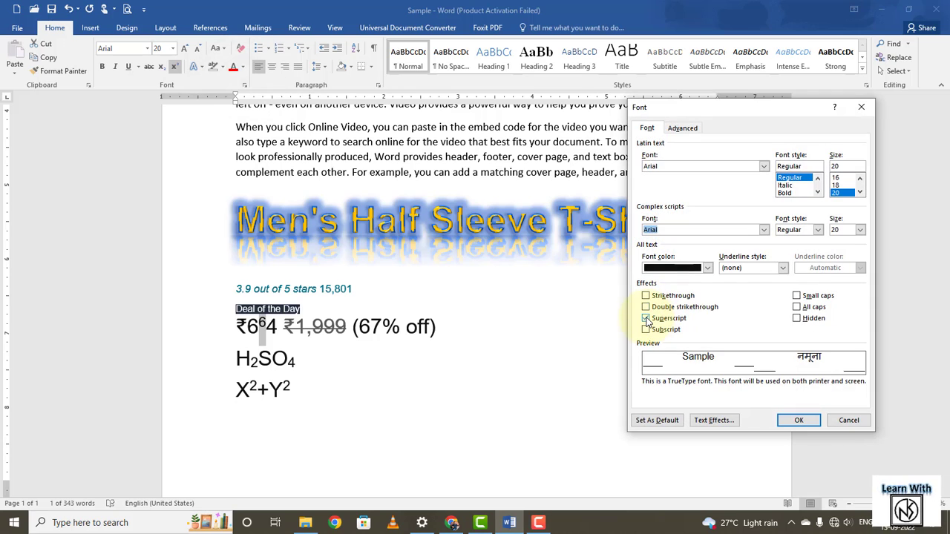
pyautogui.click(646, 319)
pyautogui.click(794, 420)
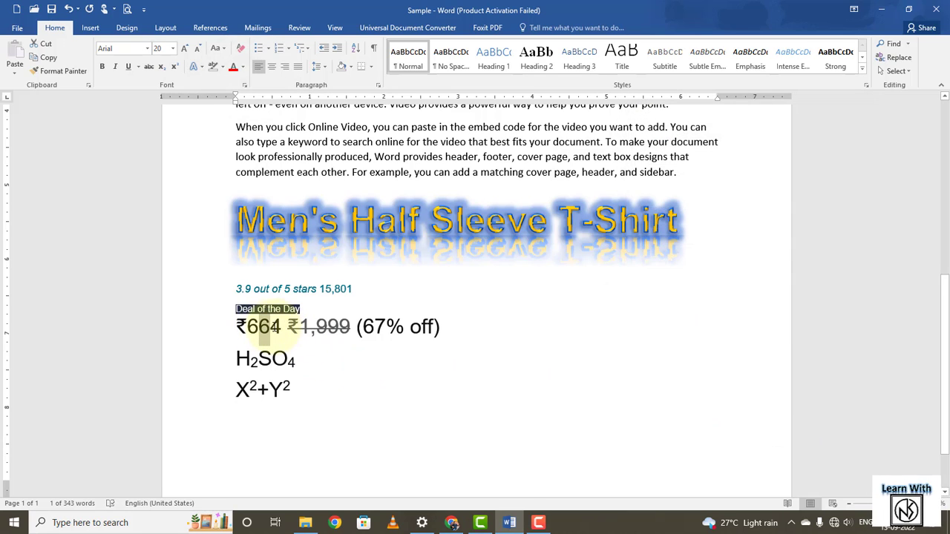
# Apply the Subscript effect to the selected middle digit of the ₹664 price
pyautogui.click(246, 87)
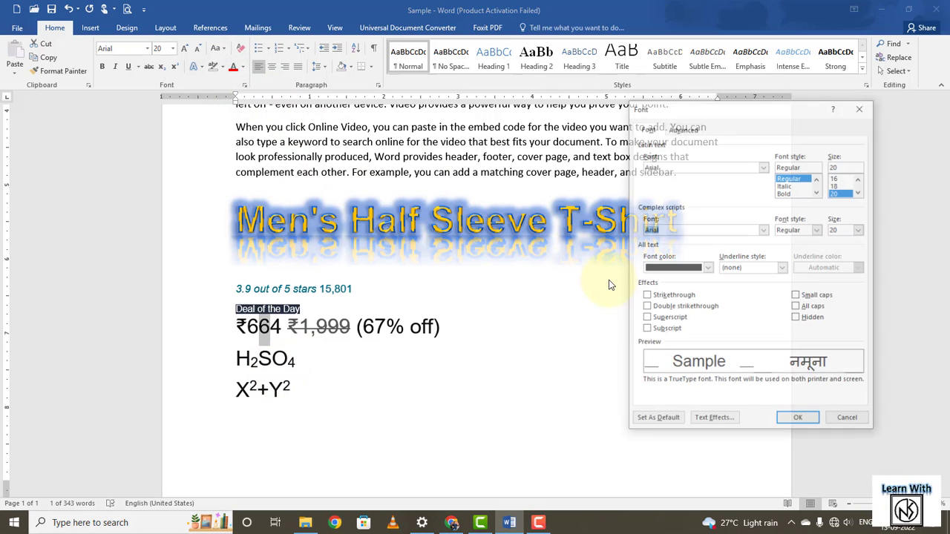
pyautogui.click(645, 330)
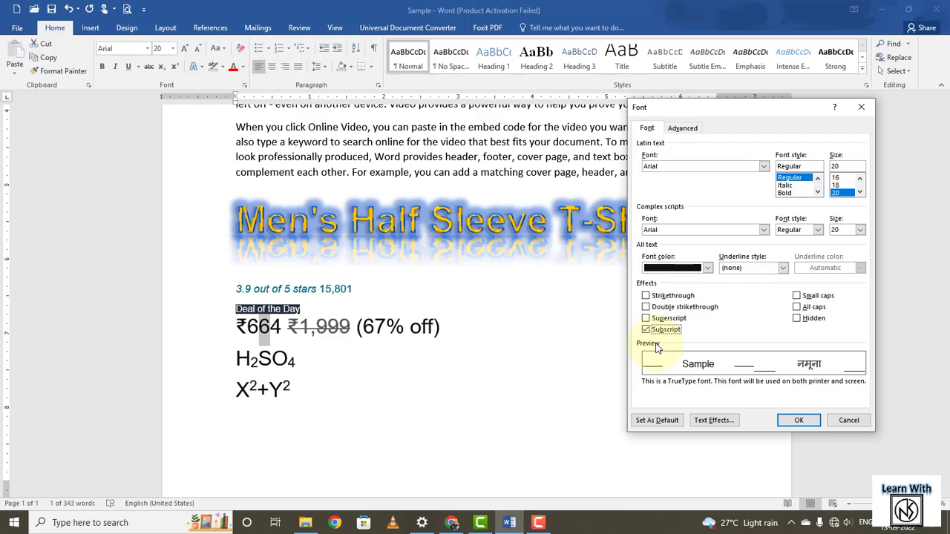
pyautogui.click(793, 420)
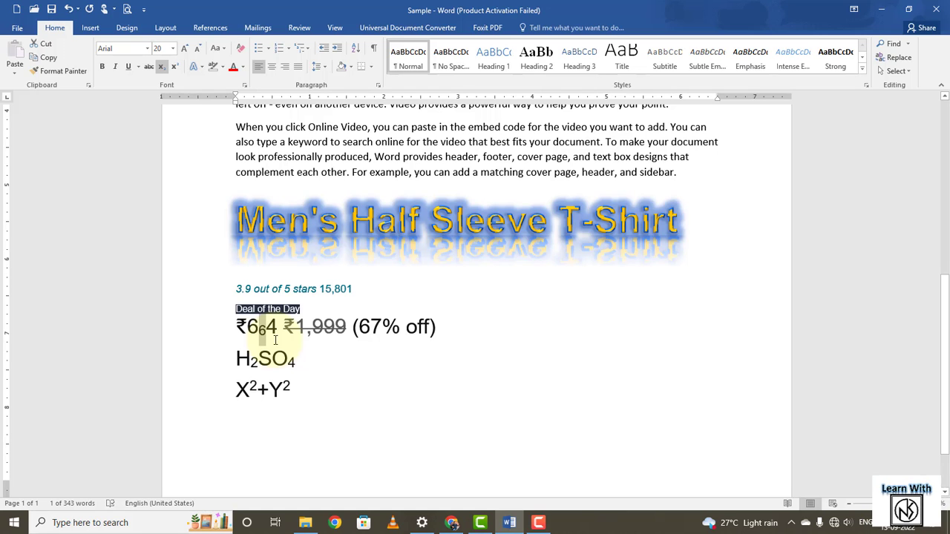
# Remove the Subscript effect from the middle digit of the ₹664 price
pyautogui.click(245, 85)
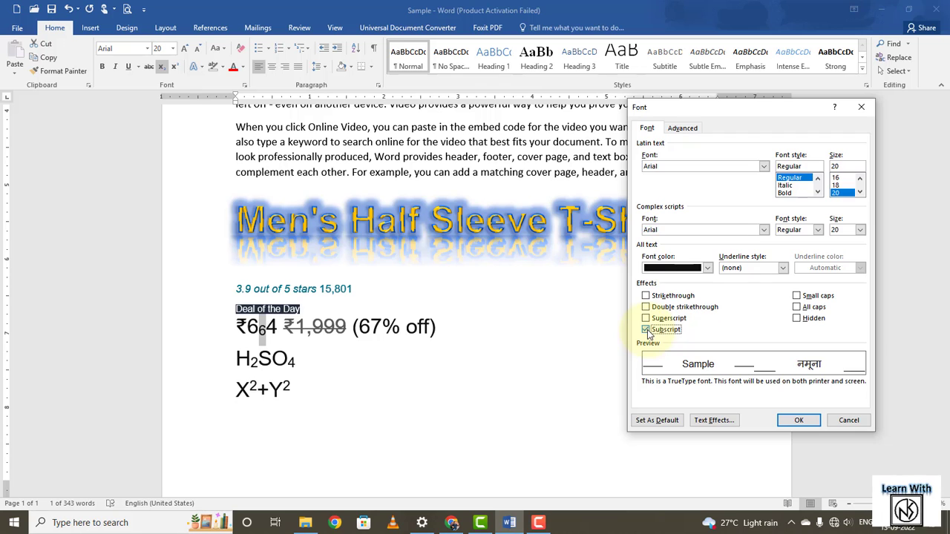
pyautogui.click(646, 329)
pyautogui.click(799, 420)
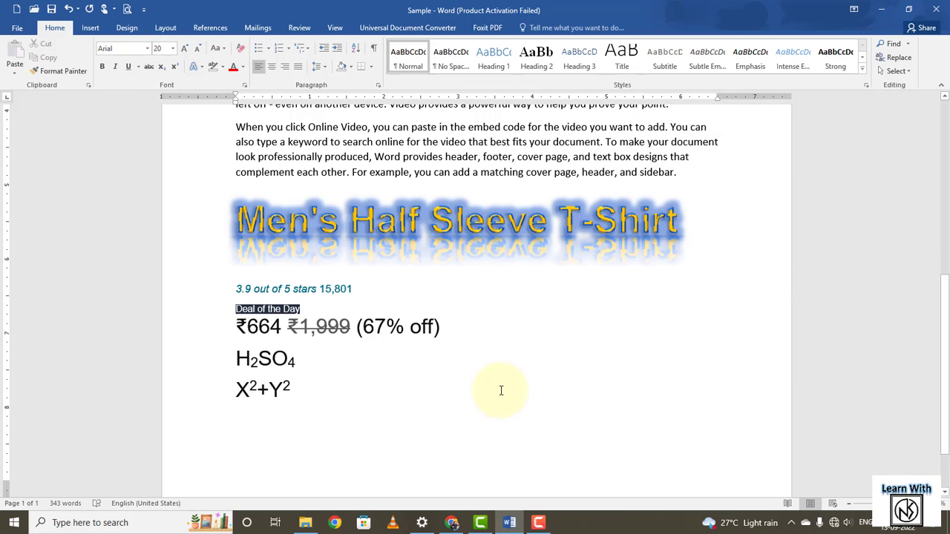
# Apply the All caps effect to the paragraph beginning "When you apply styles"
pyautogui.scroll(5, 502, 390)
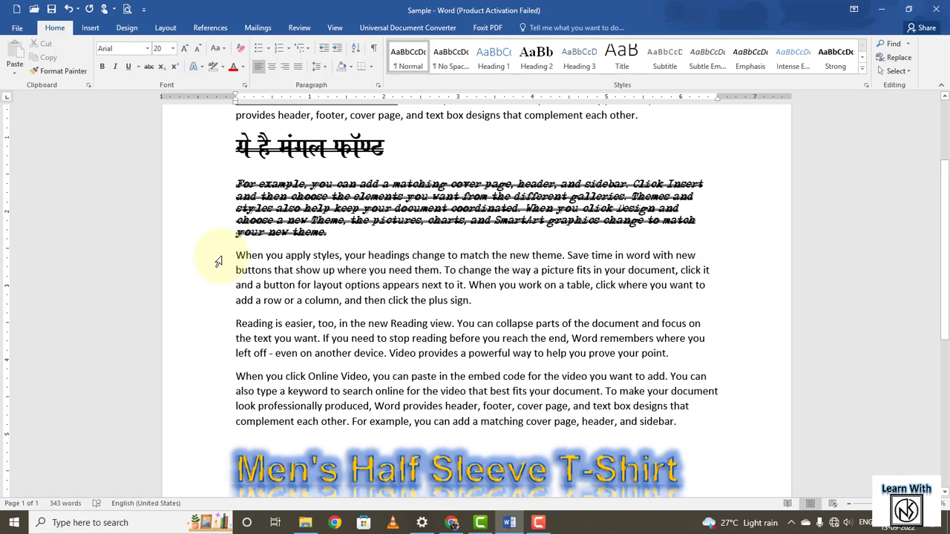
pyautogui.moveTo(218, 261); pyautogui.dragTo(220, 301)
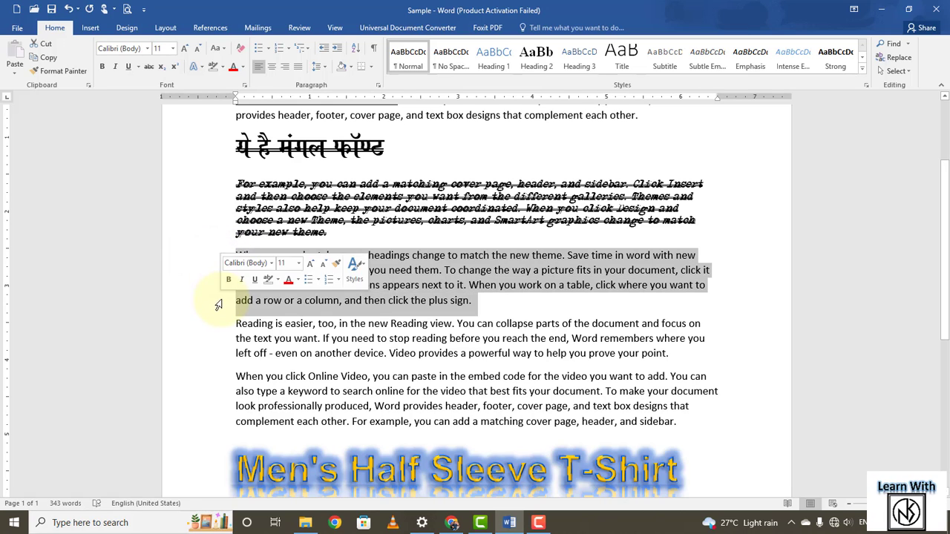
pyautogui.click(246, 86)
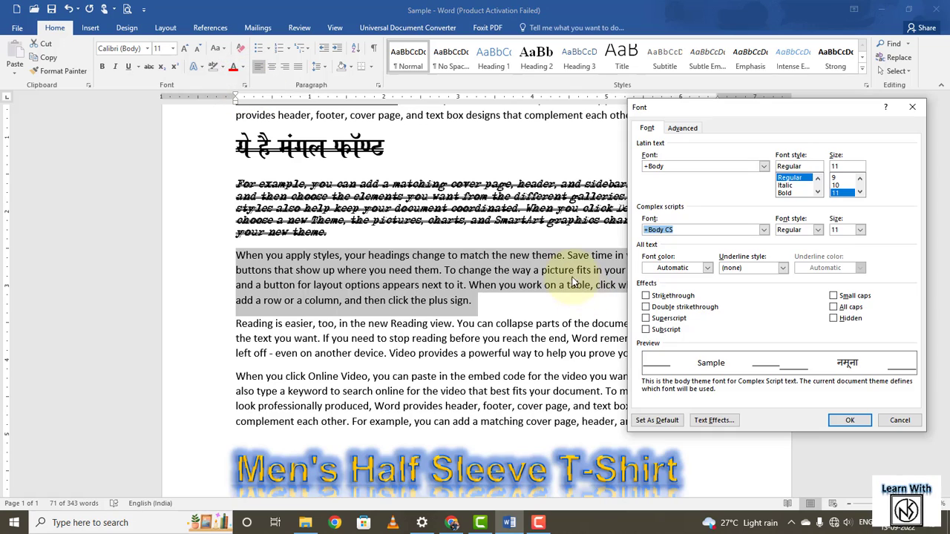
pyautogui.click(833, 307)
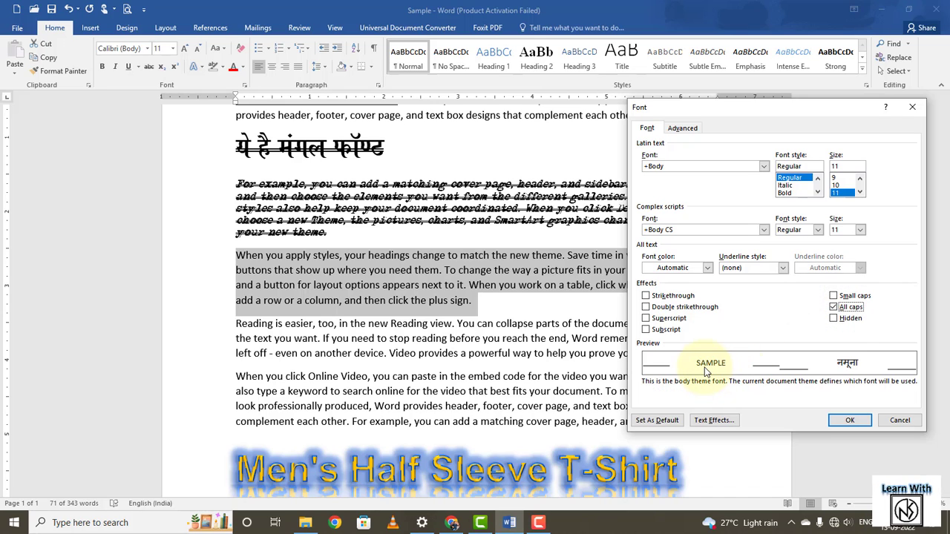
pyautogui.click(833, 308)
pyautogui.click(833, 307)
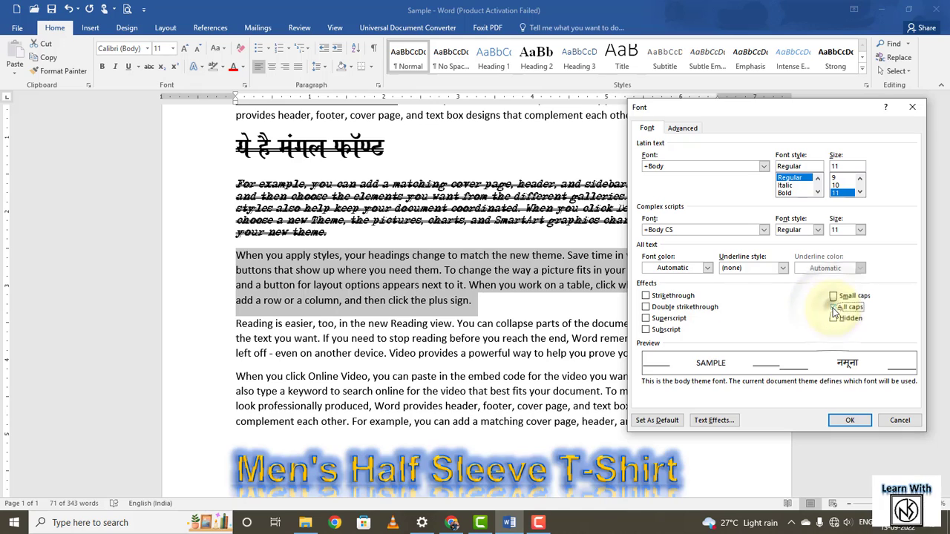
pyautogui.click(833, 308)
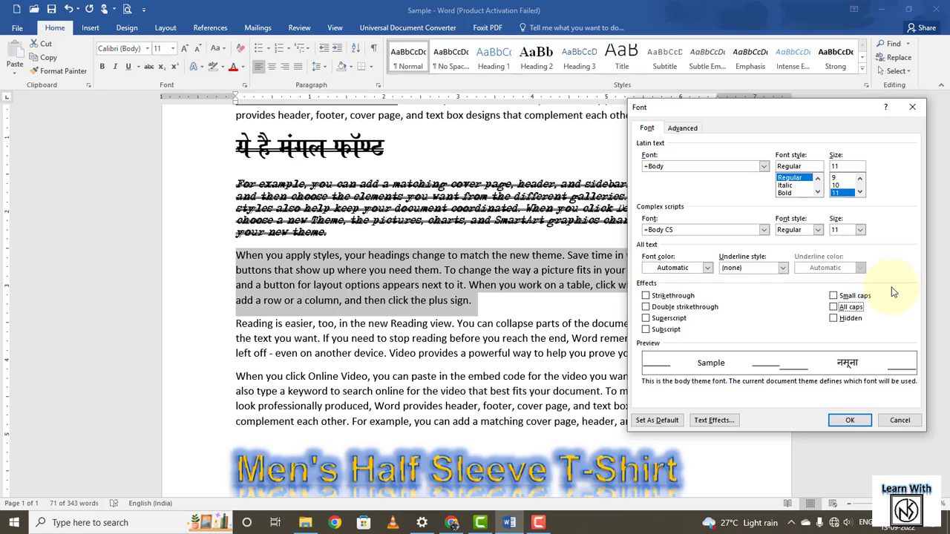
pyautogui.click(833, 307)
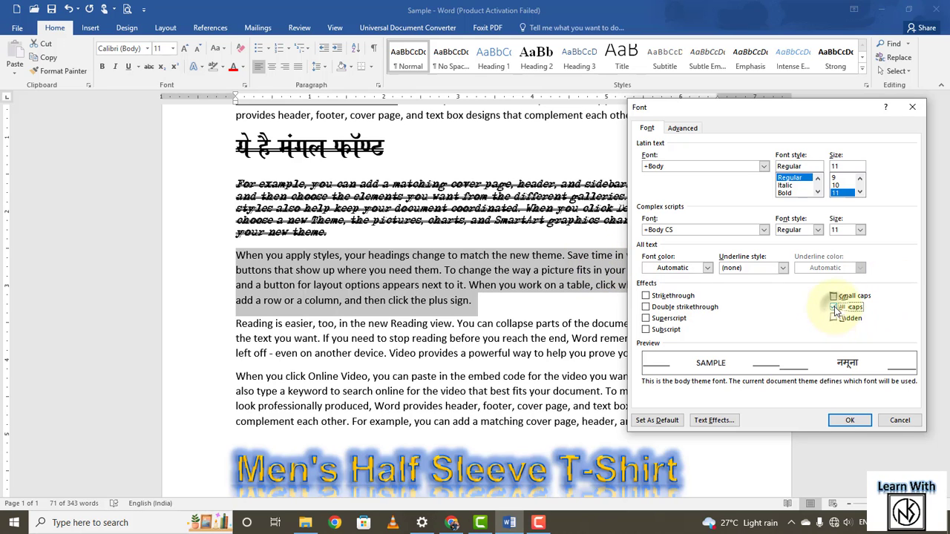
pyautogui.click(850, 421)
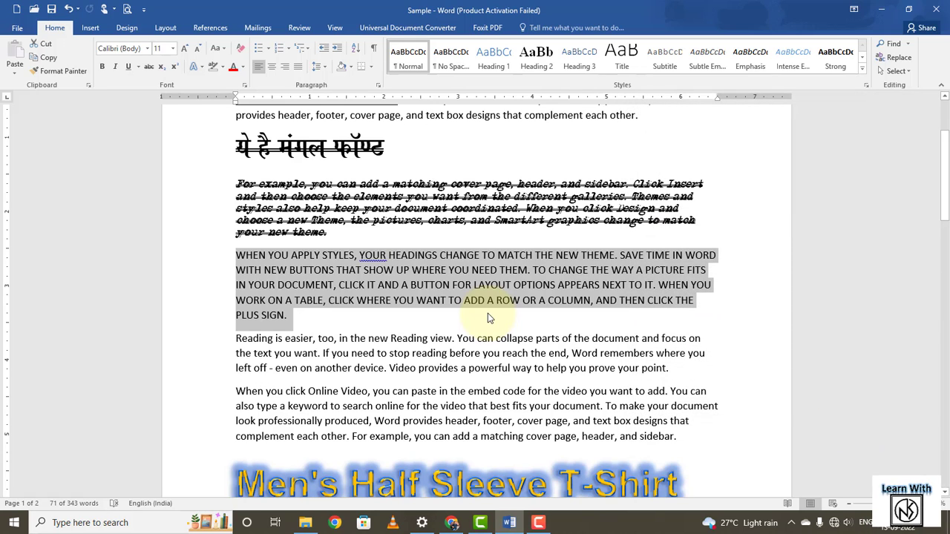
# Remove the All caps effect from the selected "When you apply styles" paragraph
pyautogui.click(244, 85)
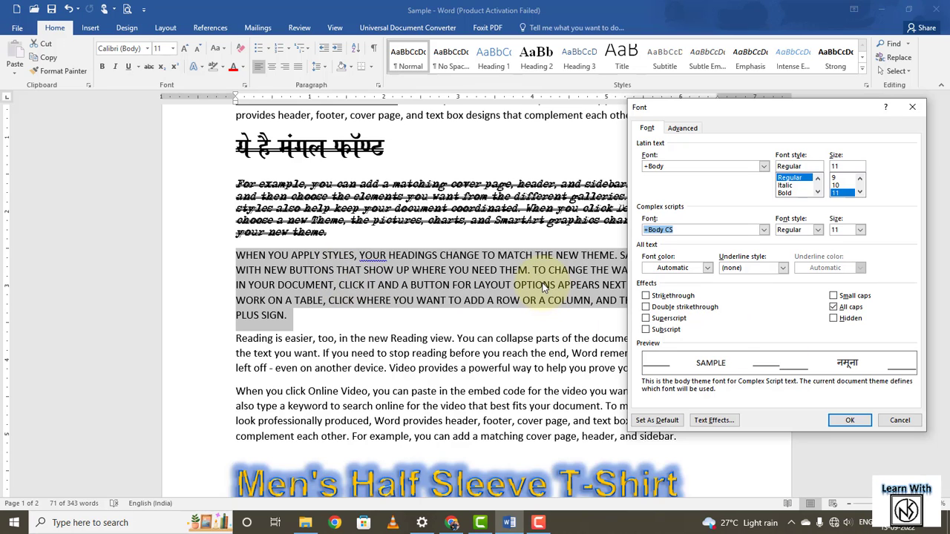
pyautogui.click(834, 307)
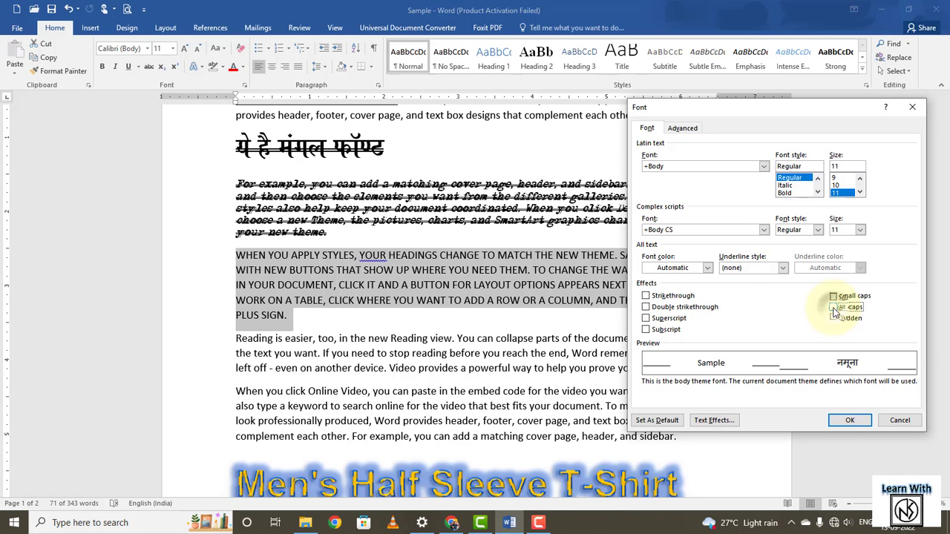
pyautogui.click(849, 420)
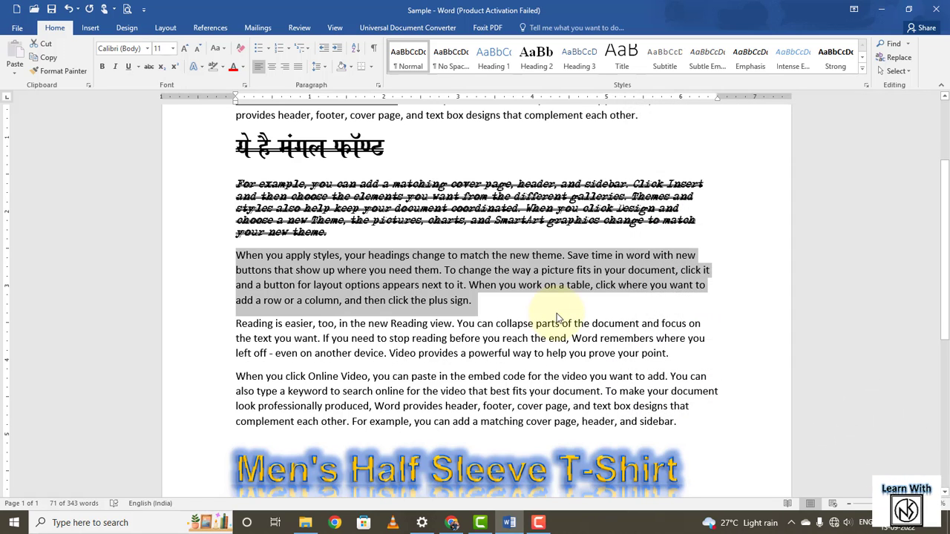
# Apply the Small caps effect to the selected "When you apply styles" paragraph
pyautogui.click(245, 84)
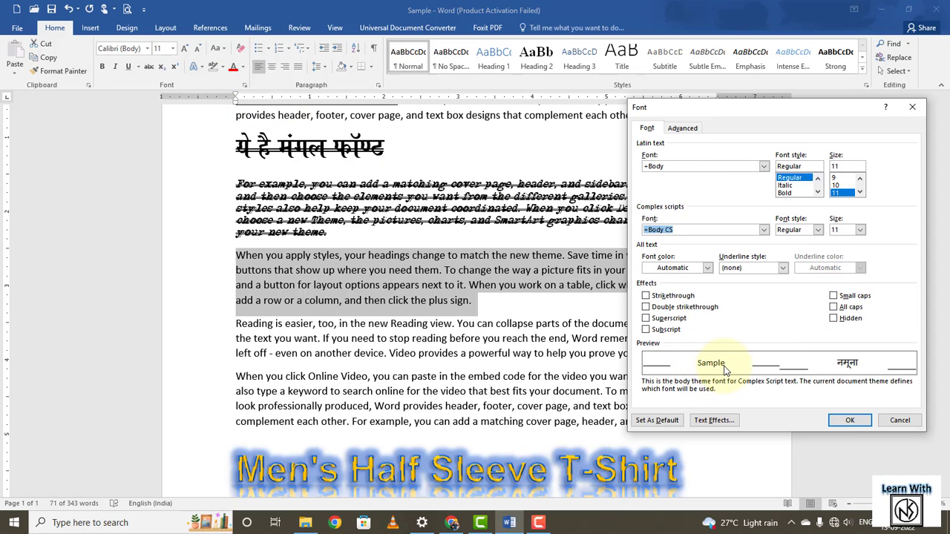
pyautogui.click(833, 296)
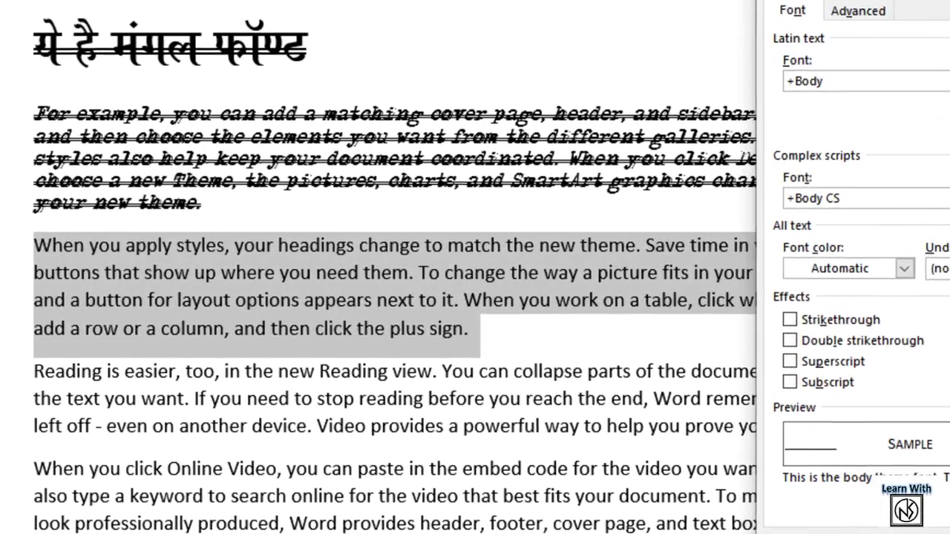
pyautogui.click(850, 420)
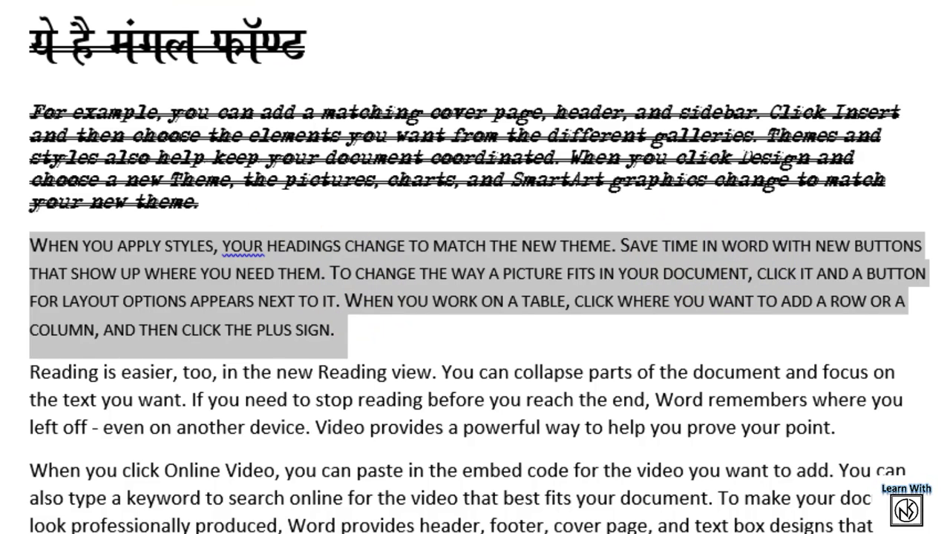
# Remove the Small caps effect from the selected "When you apply styles" paragraph
pyautogui.hotkey('ctrl', 'd')
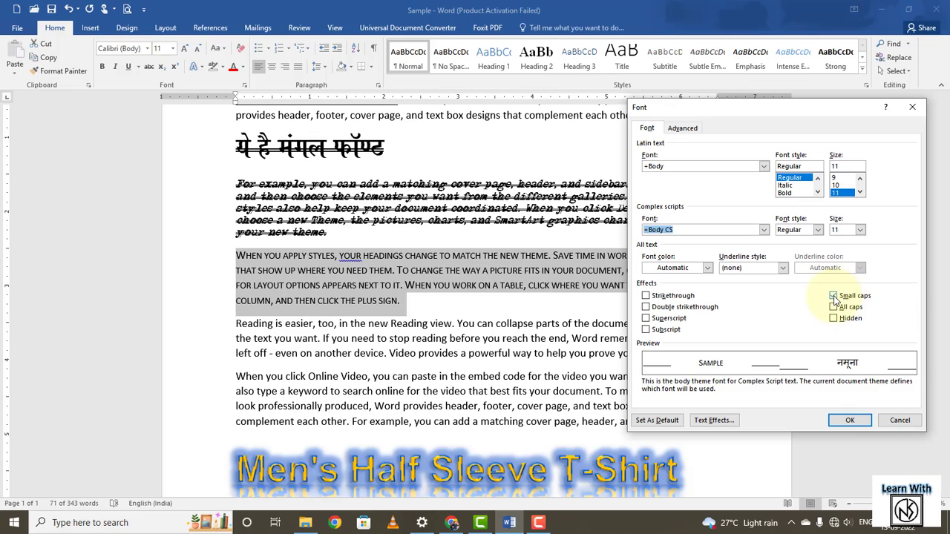
pyautogui.click(835, 297)
pyautogui.click(850, 420)
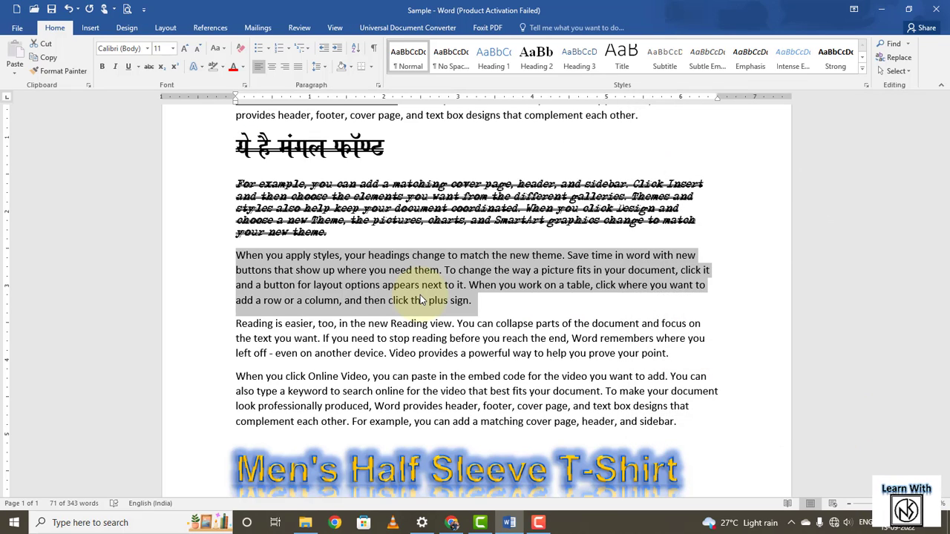
# Apply the Hidden effect to the selected "When you apply styles" paragraph
pyautogui.click(244, 84)
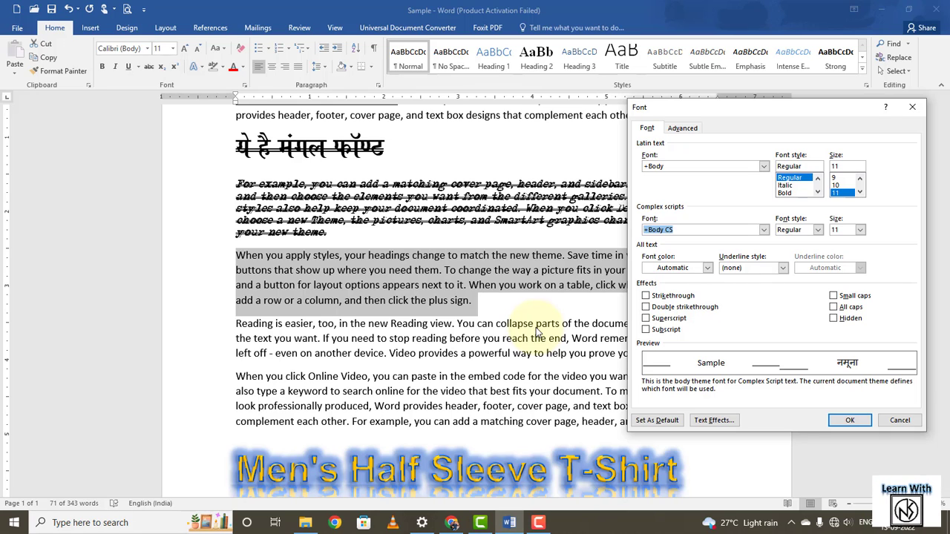
pyautogui.click(834, 318)
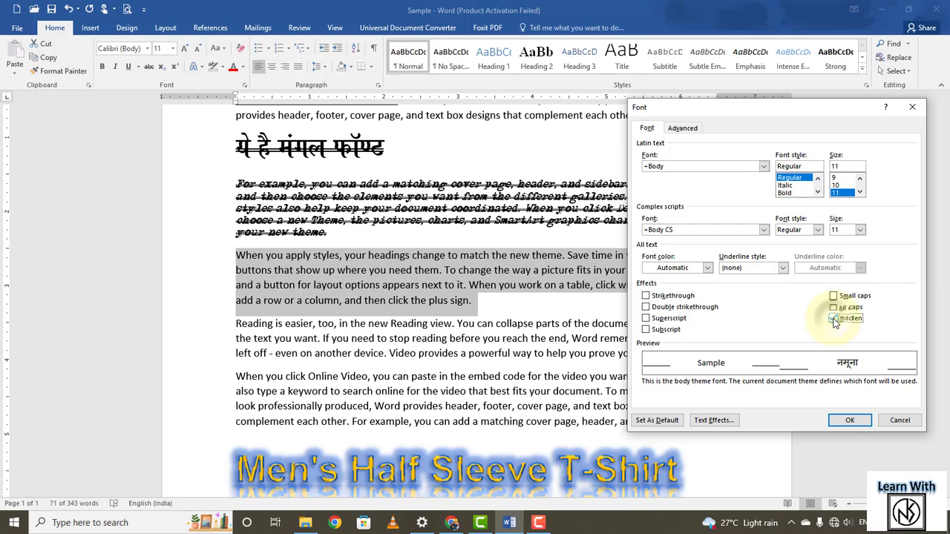
pyautogui.click(849, 421)
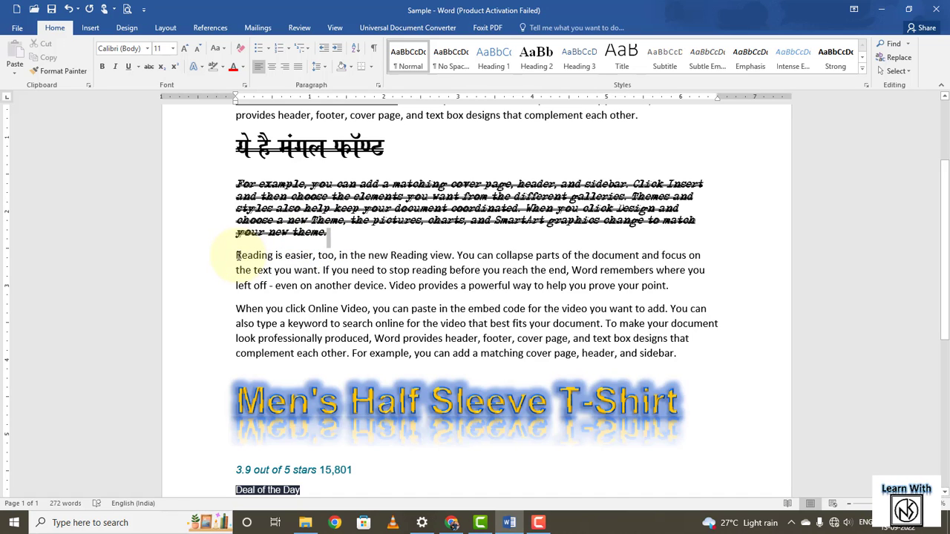
# Clear the Hidden effect at the end of the double-struck paragraph to bring back the "When you apply styles" text
pyautogui.click(329, 235)
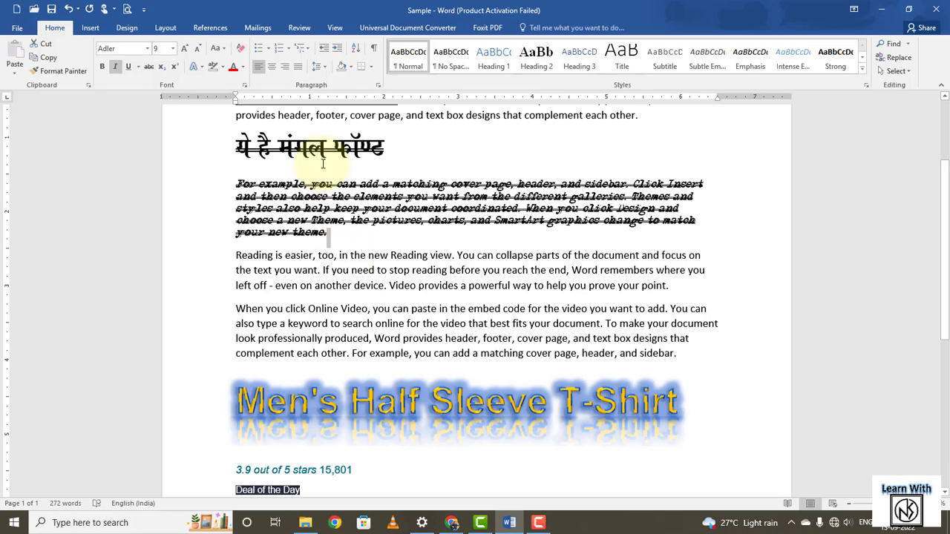
pyautogui.click(242, 85)
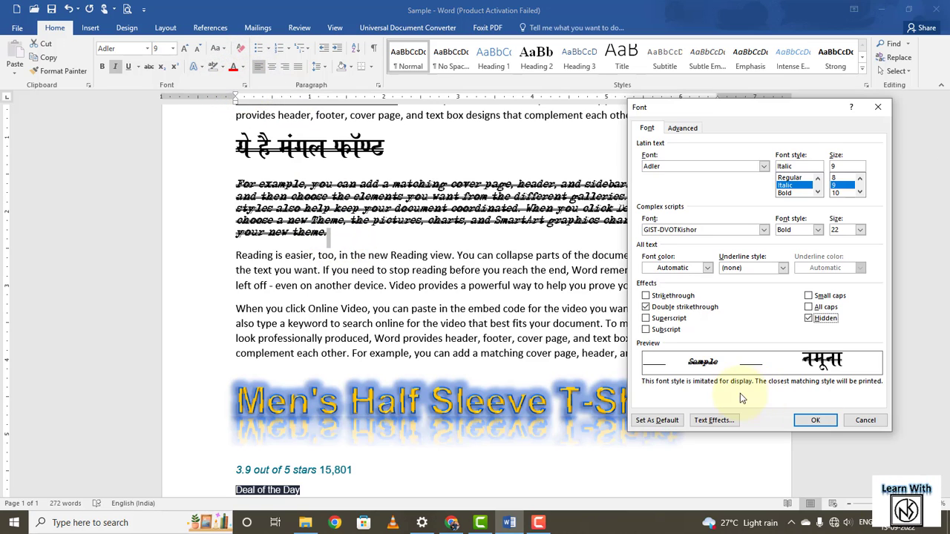
pyautogui.click(809, 319)
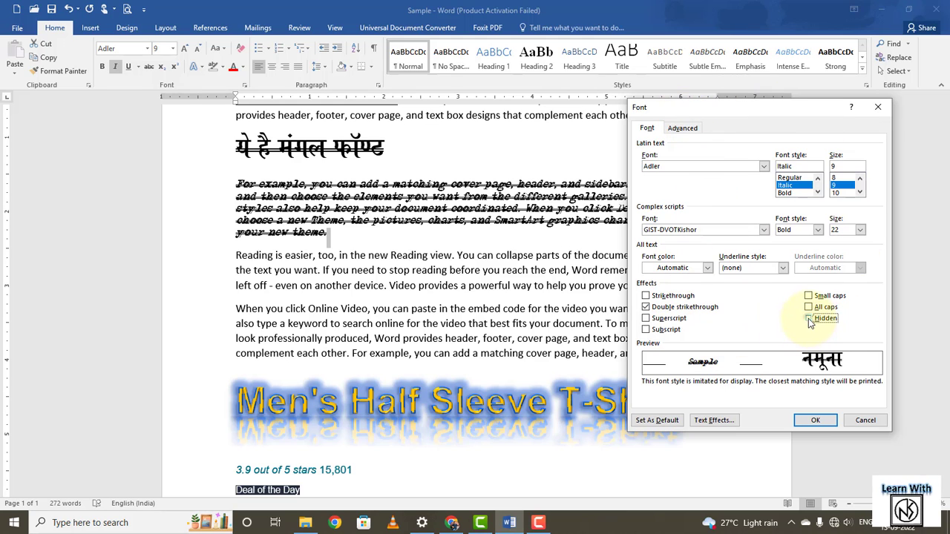
pyautogui.click(815, 420)
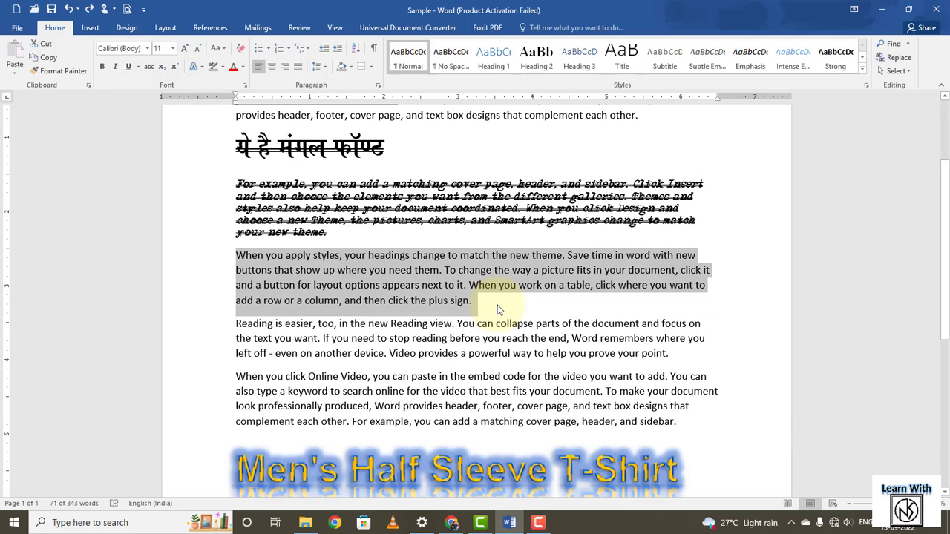
# Switch All caps on and off for the "When you apply styles" paragraph, and do the same with Small caps
pyautogui.click(245, 89)
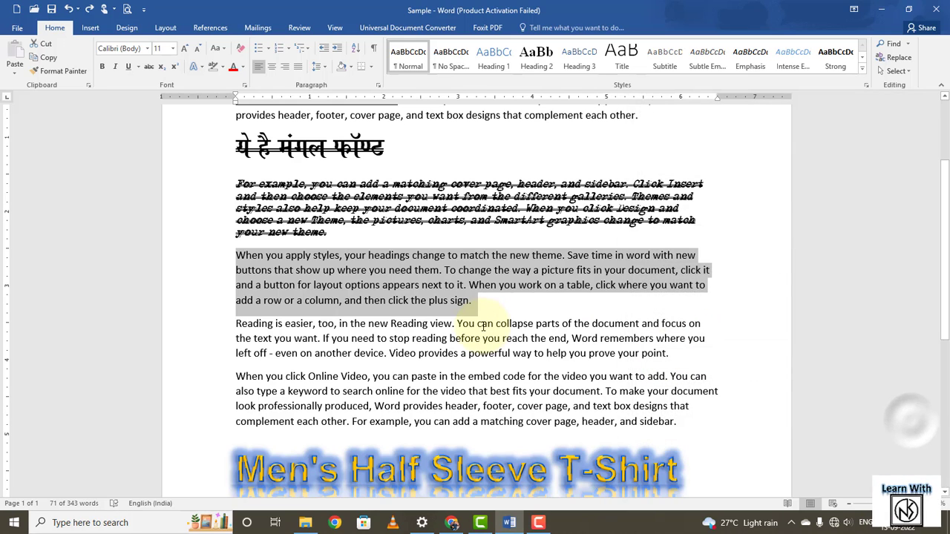
pyautogui.moveTo(487, 301); pyautogui.dragTo(237, 255)
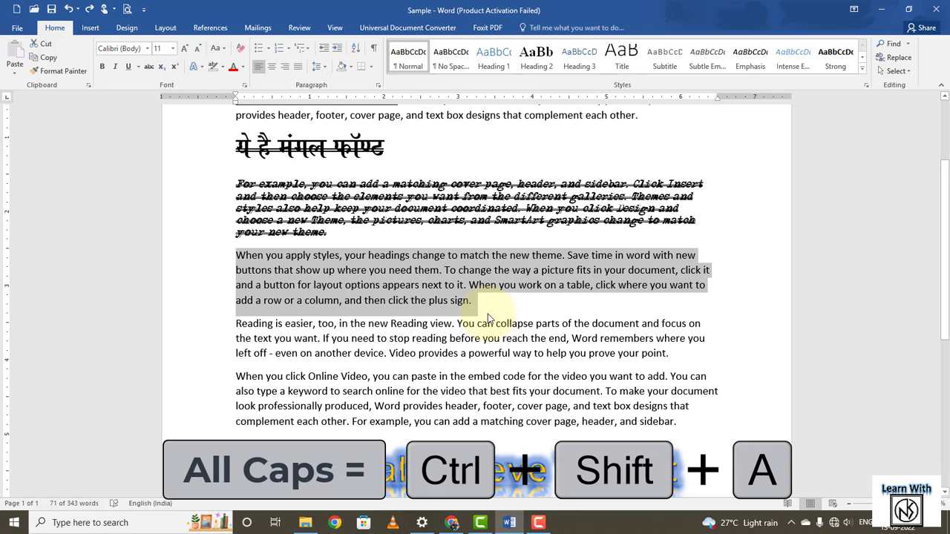
pyautogui.hotkey('ctrl', 'shift', 'a')
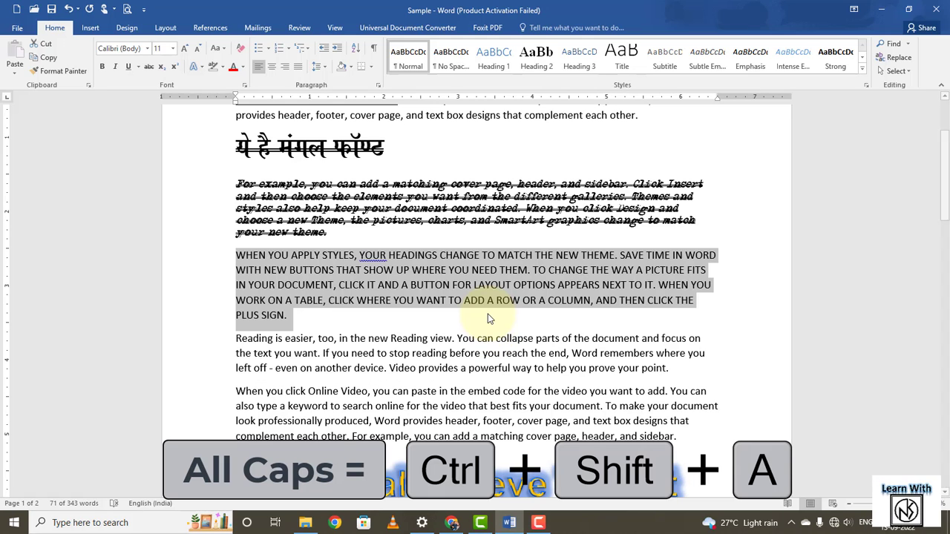
pyautogui.hotkey('ctrl', 'shift', 'a')
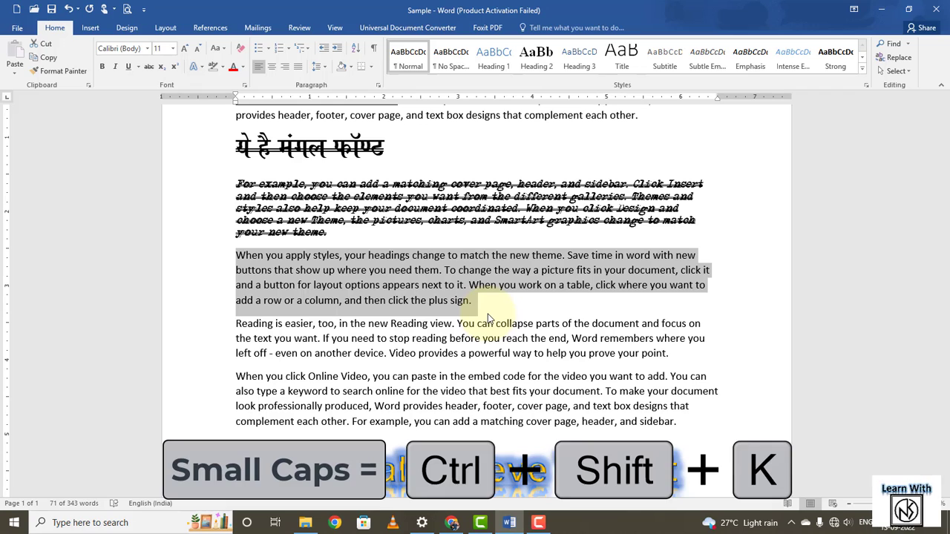
pyautogui.hotkey('ctrl', 'shift', 'k')
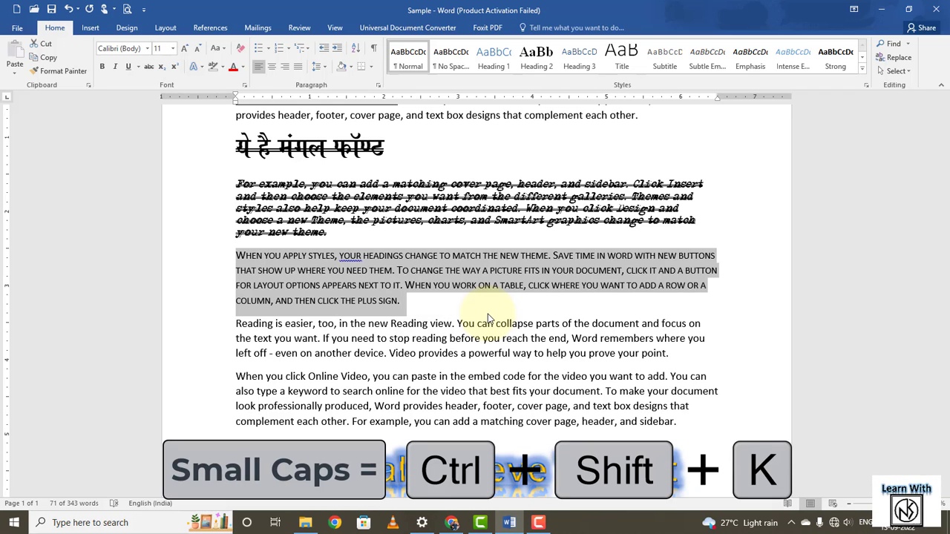
pyautogui.hotkey('ctrl', 'shift', 'k')
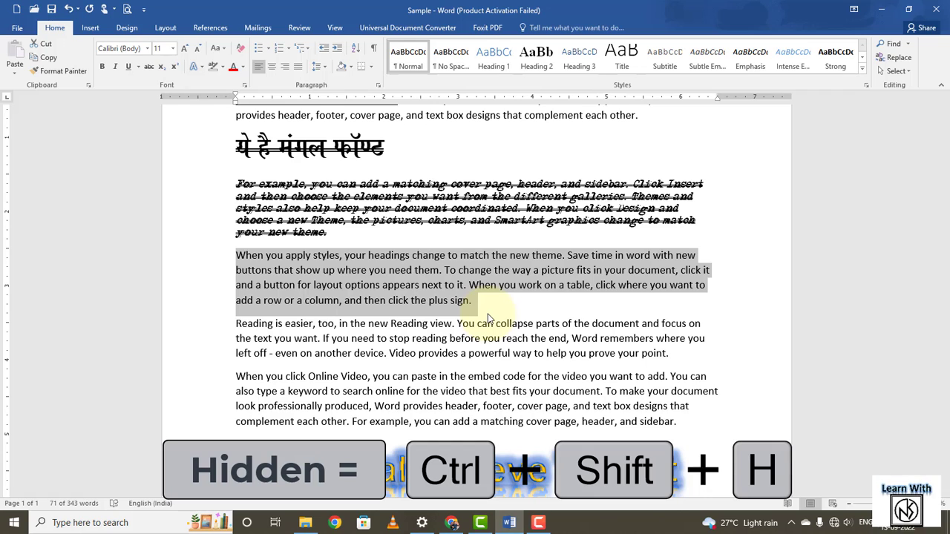
# Hide the selected "When you apply styles" paragraph, undo the hiding and deselect the text
pyautogui.hotkey('ctrl', 'shift', 'h')
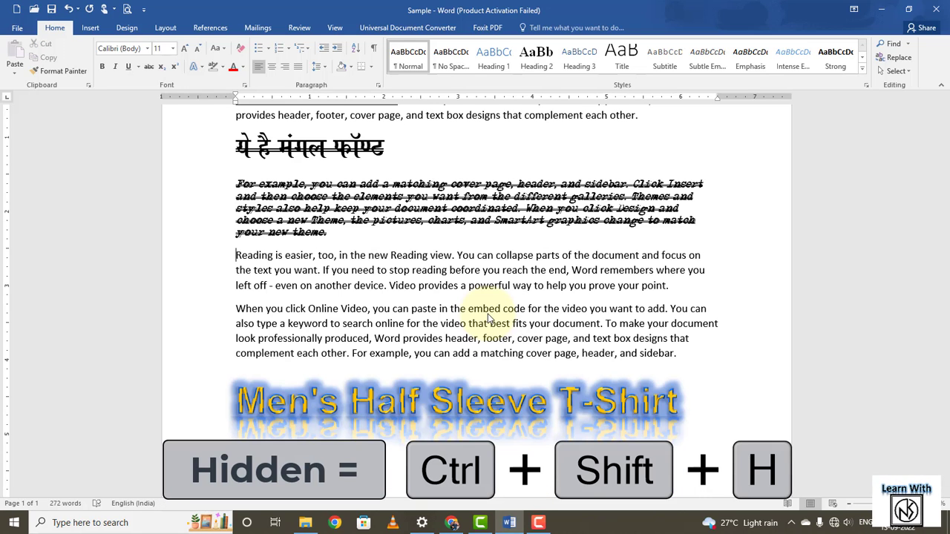
pyautogui.moveTo(329, 234); pyautogui.dragTo(237, 256)
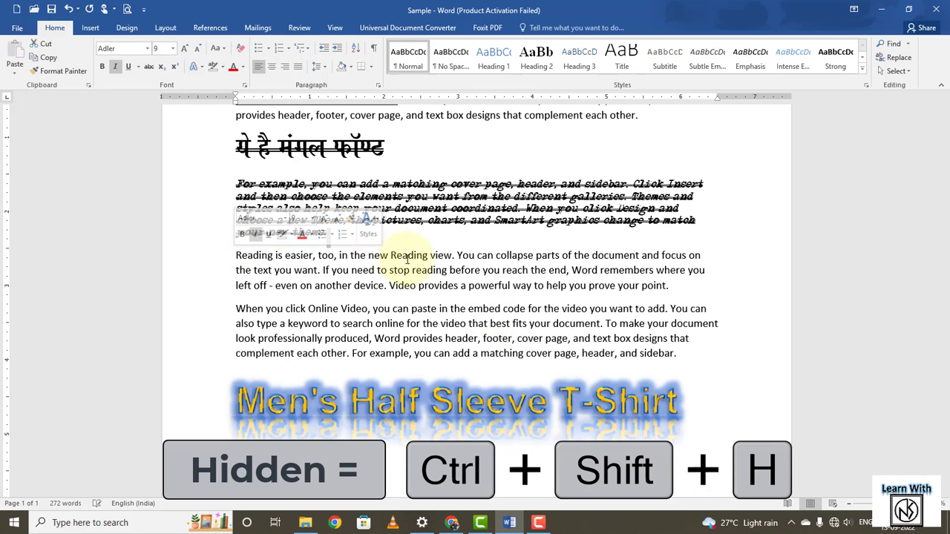
pyautogui.hotkey('ctrl', 'z')
pyautogui.click(479, 303)
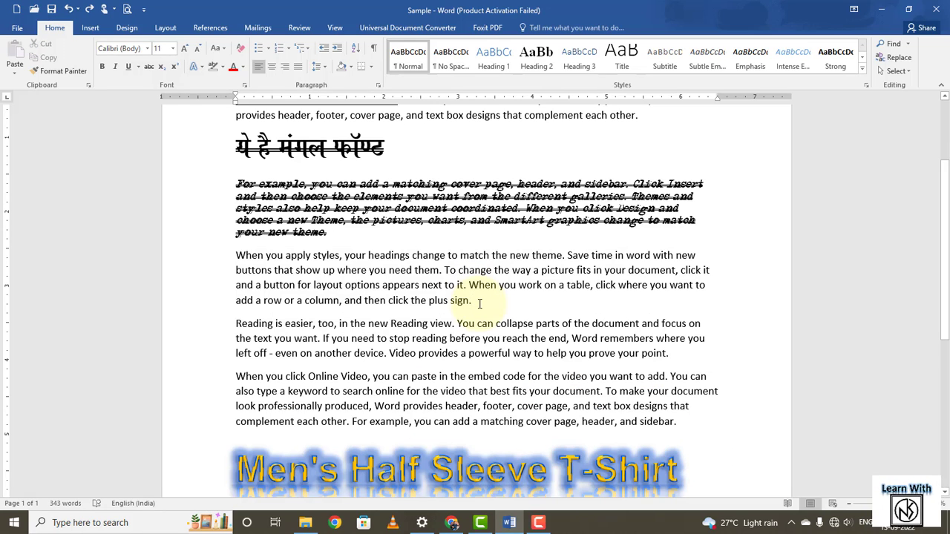